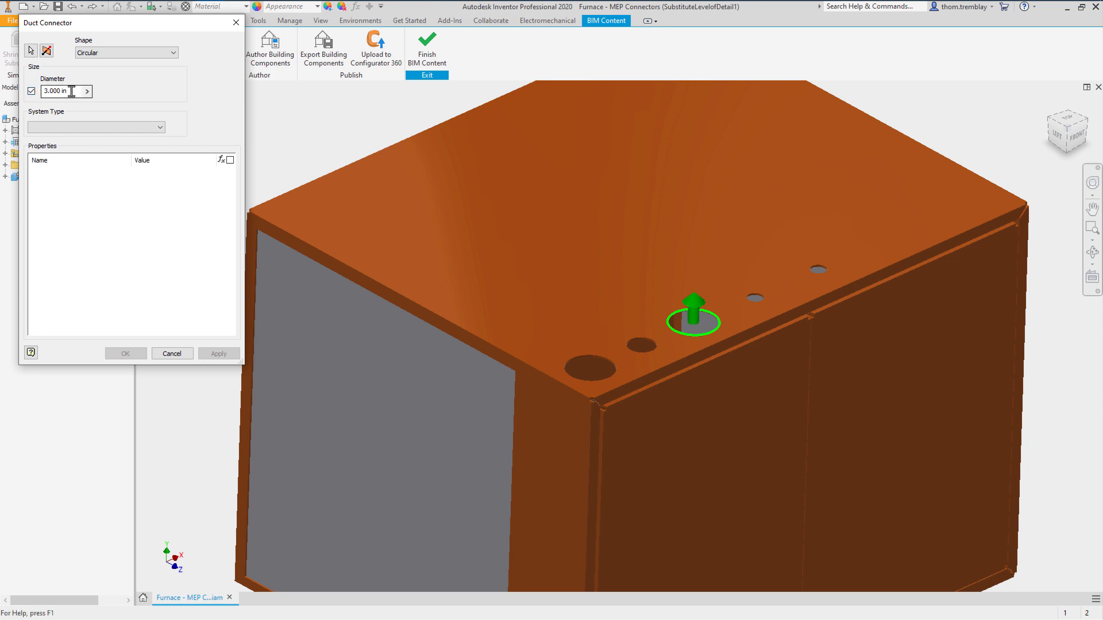
- Set the circular duct connector's diameter to 2.6 in and its system type to Exhaust
type("2.6")
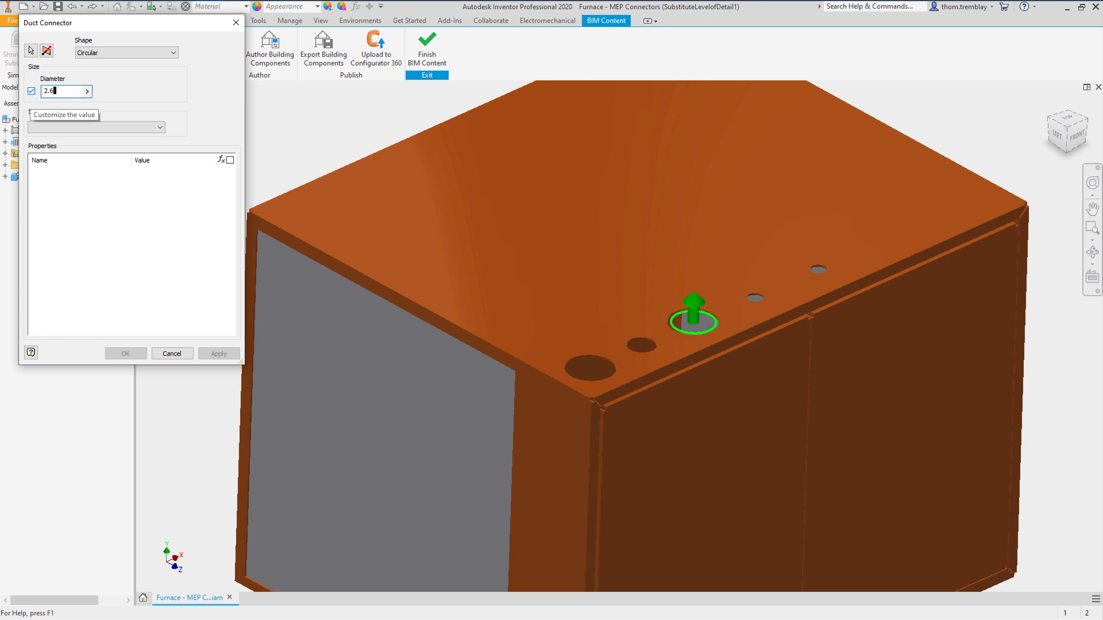
left_click(123, 126)
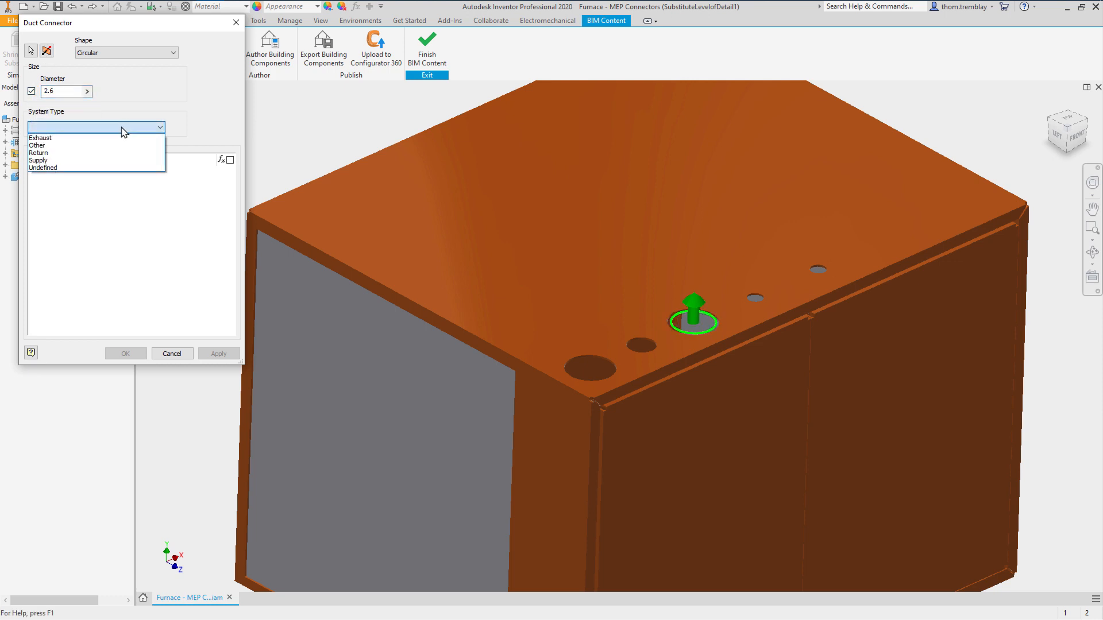
left_click(116, 139)
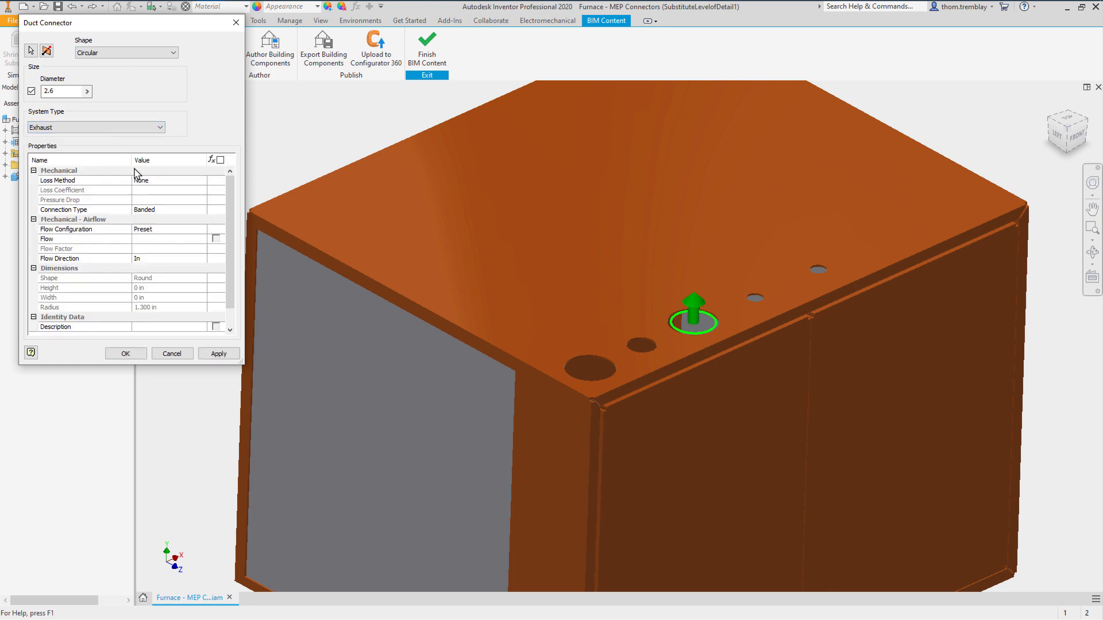
- Set the exhaust connector's flow direction to Out, describe it as "Burner Exhaust", and apply it
left_click(172, 258)
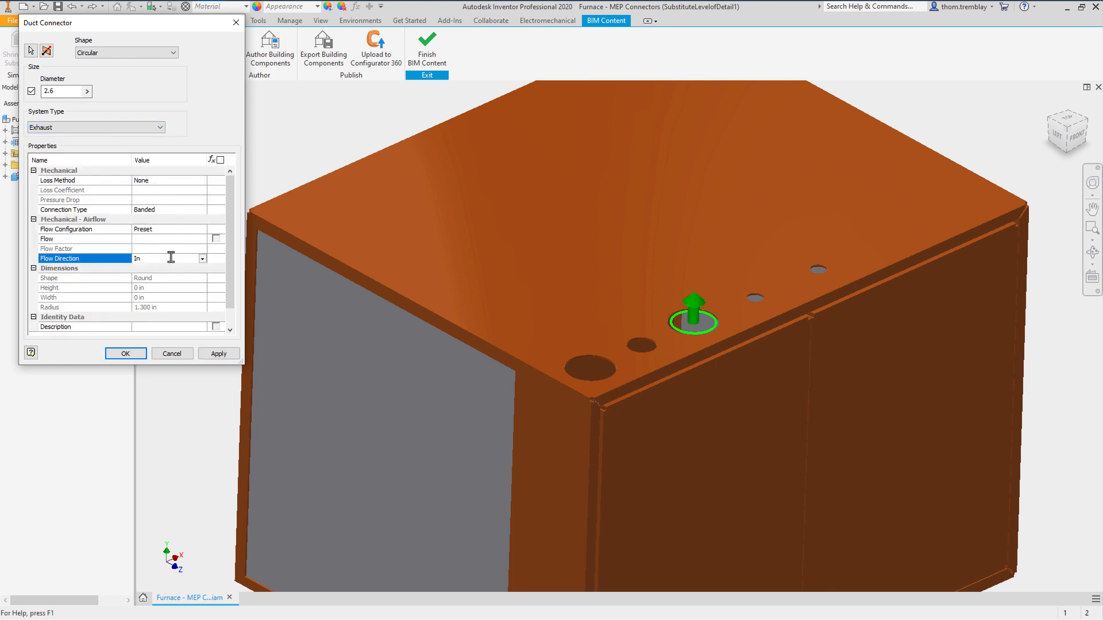
left_click(202, 259)
left_click(176, 278)
left_click(170, 327)
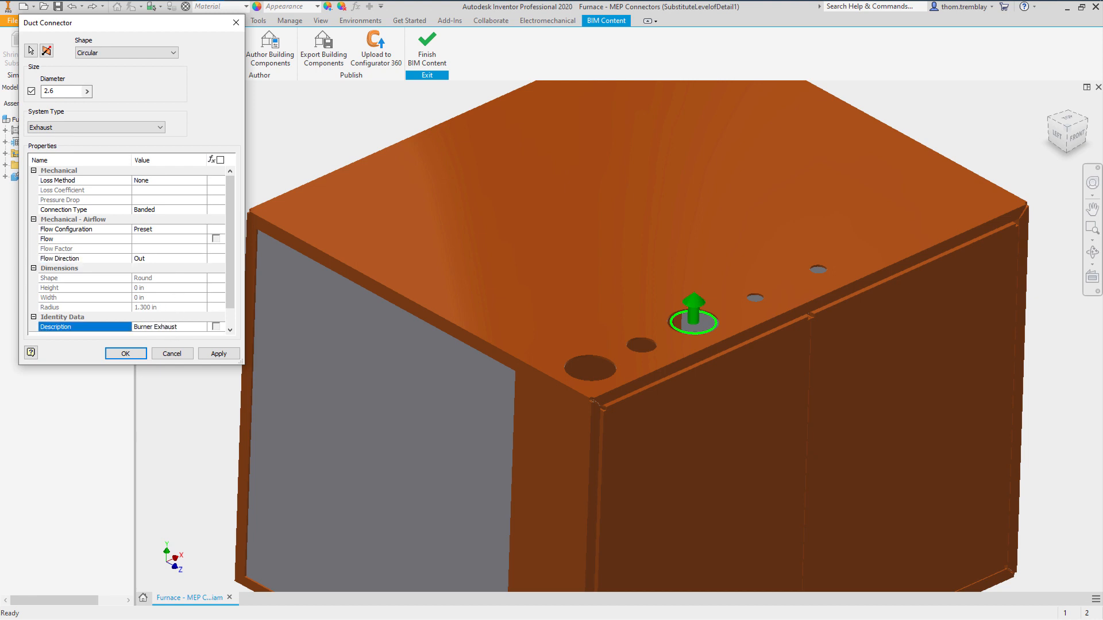
left_click(213, 355)
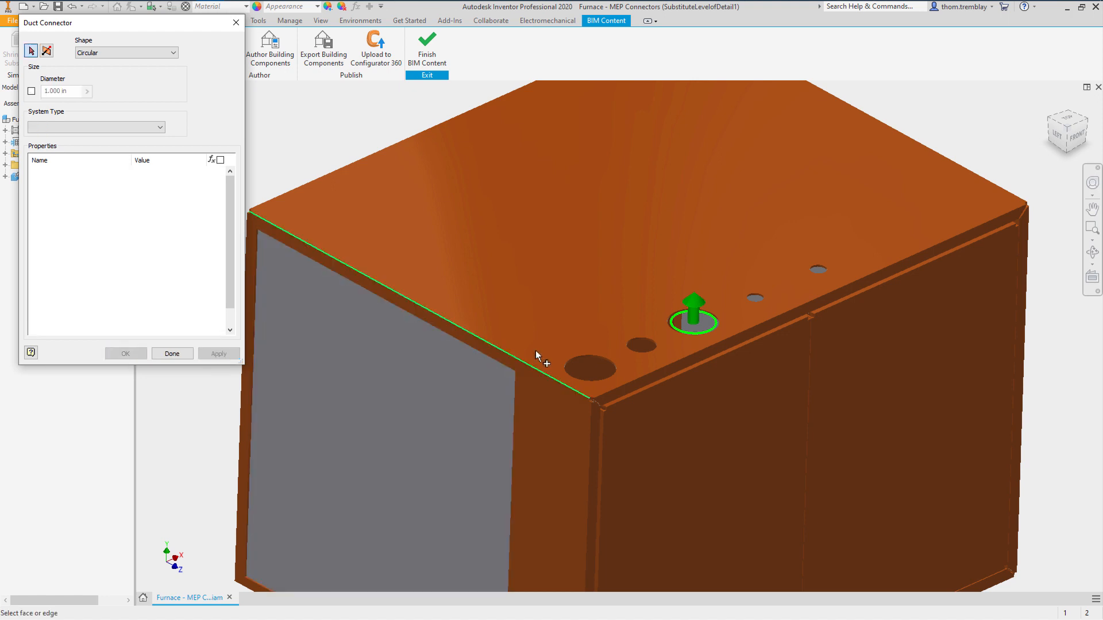
- Add a circular Return duct connector with custom sizing enabled on the large hole nearest the corner, described as "Burner Intake"
left_click(598, 361)
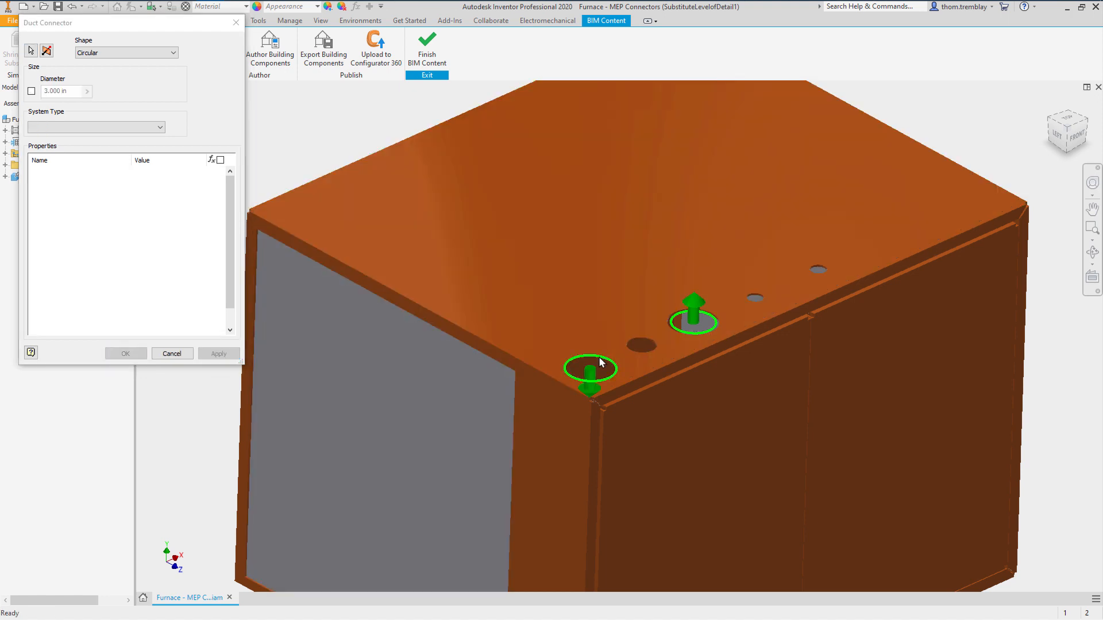
left_click(31, 91)
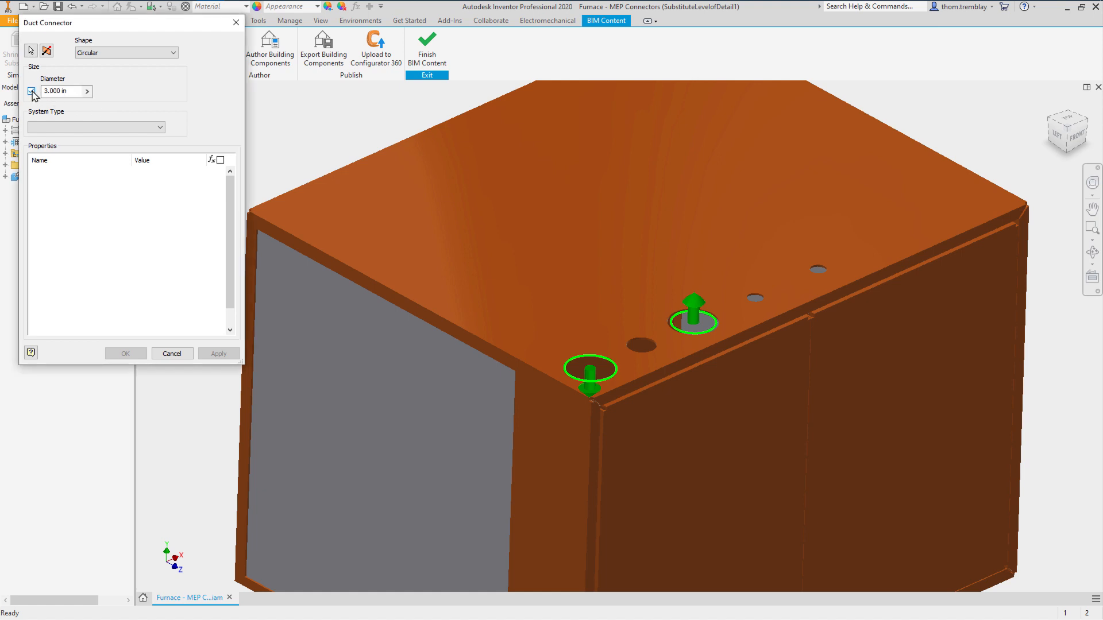
left_click(142, 129)
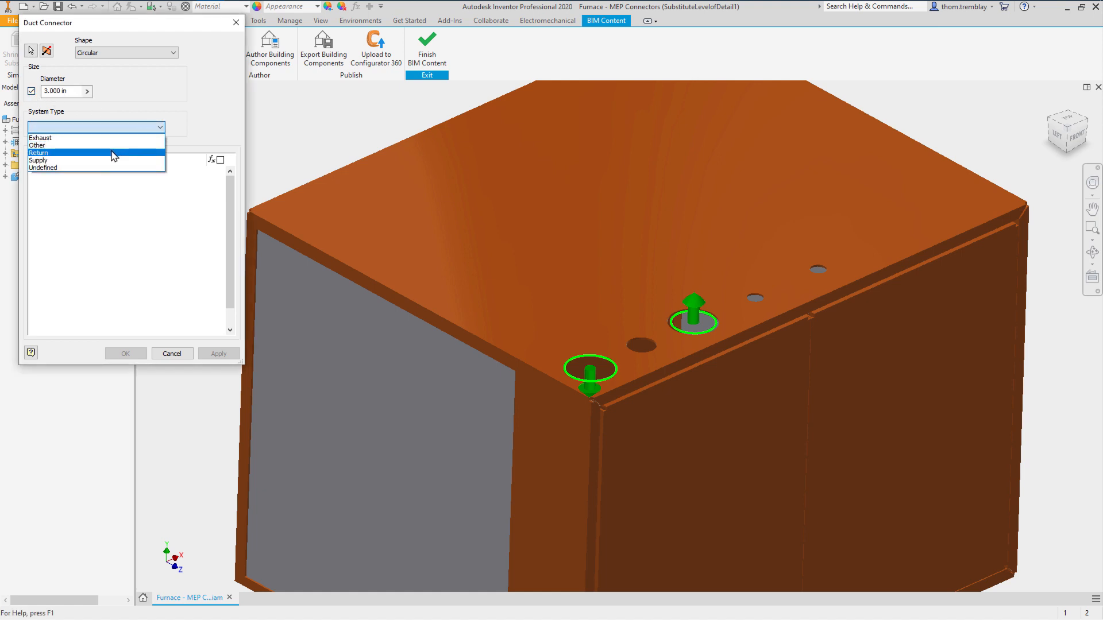
left_click(114, 156)
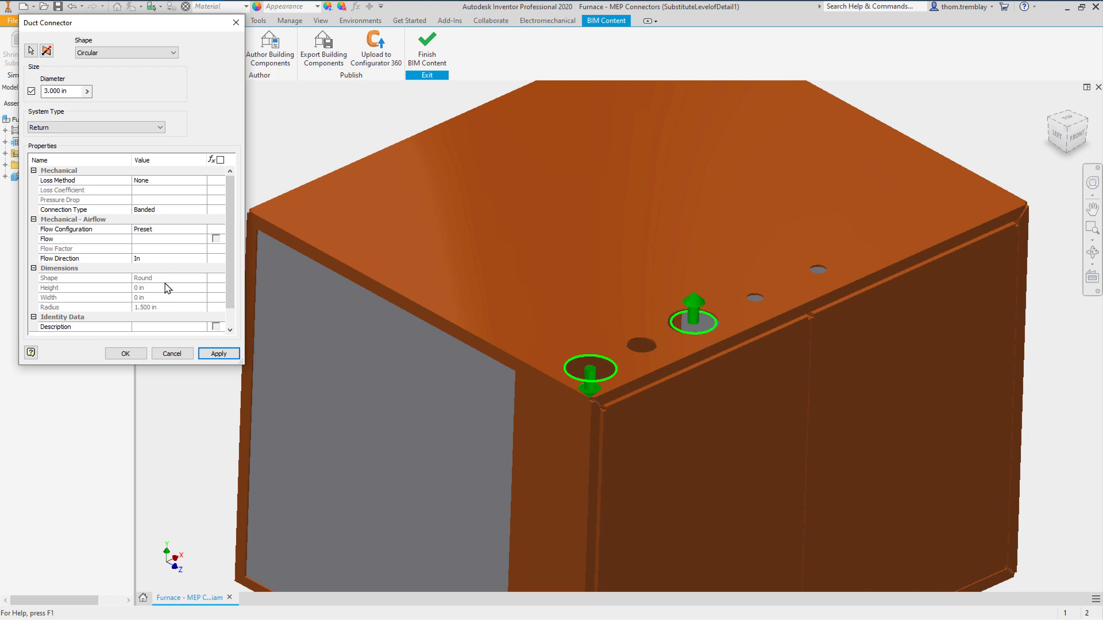
left_click(154, 325)
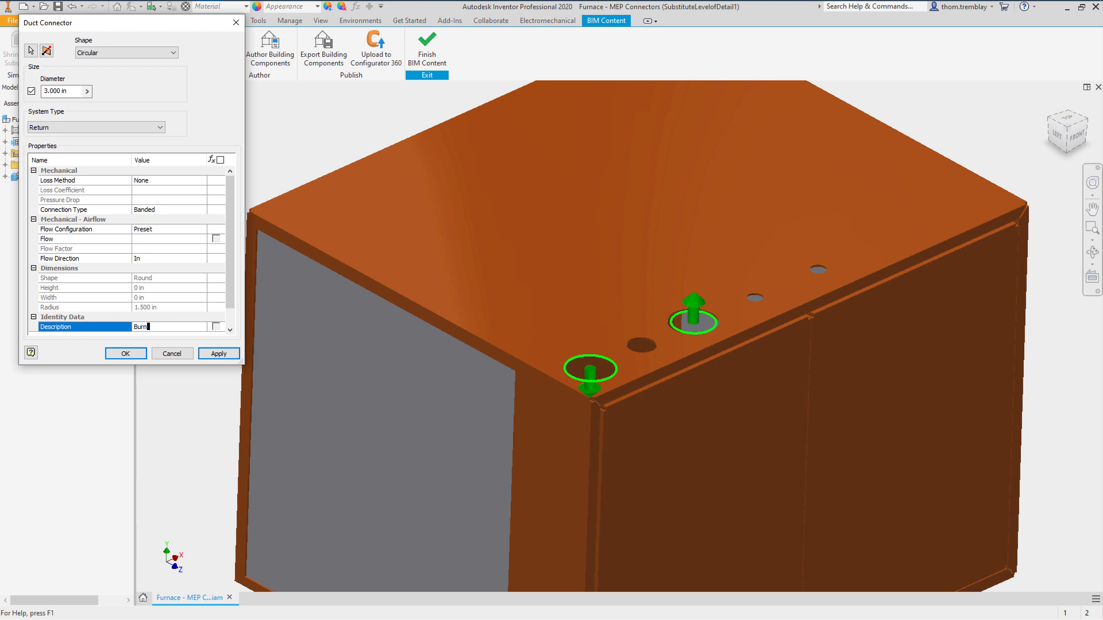
type("Burner Intake")
left_click(219, 353)
- Place a rectangular duct connector on the grey side opening of the furnace
scroll(435, 438, "down", 2)
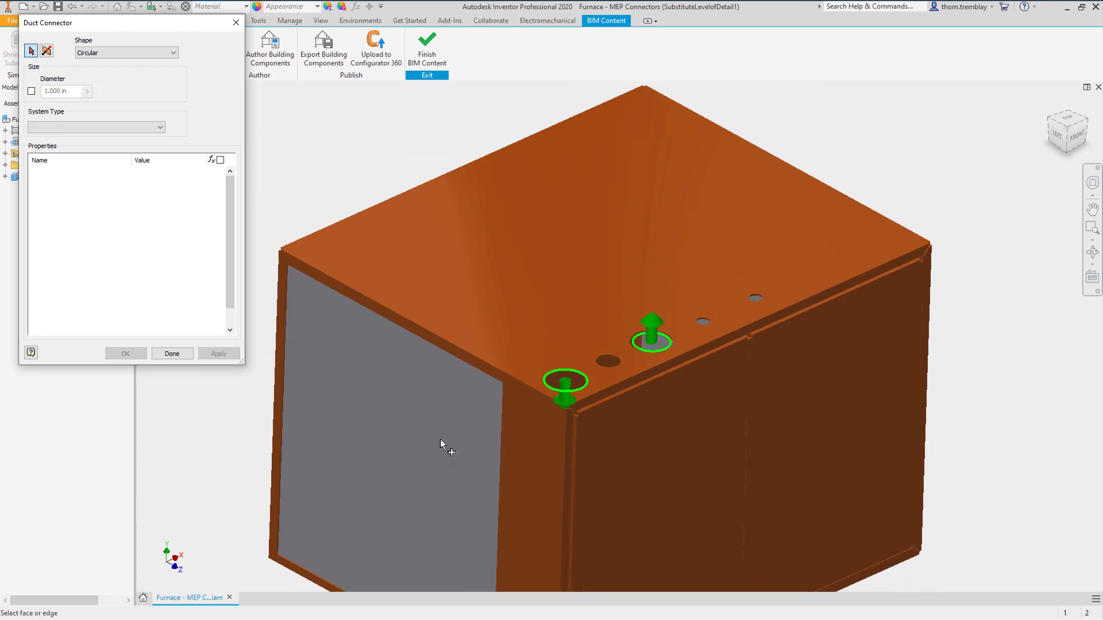
middle_click_drag(440, 439, 523, 344)
left_click(143, 53)
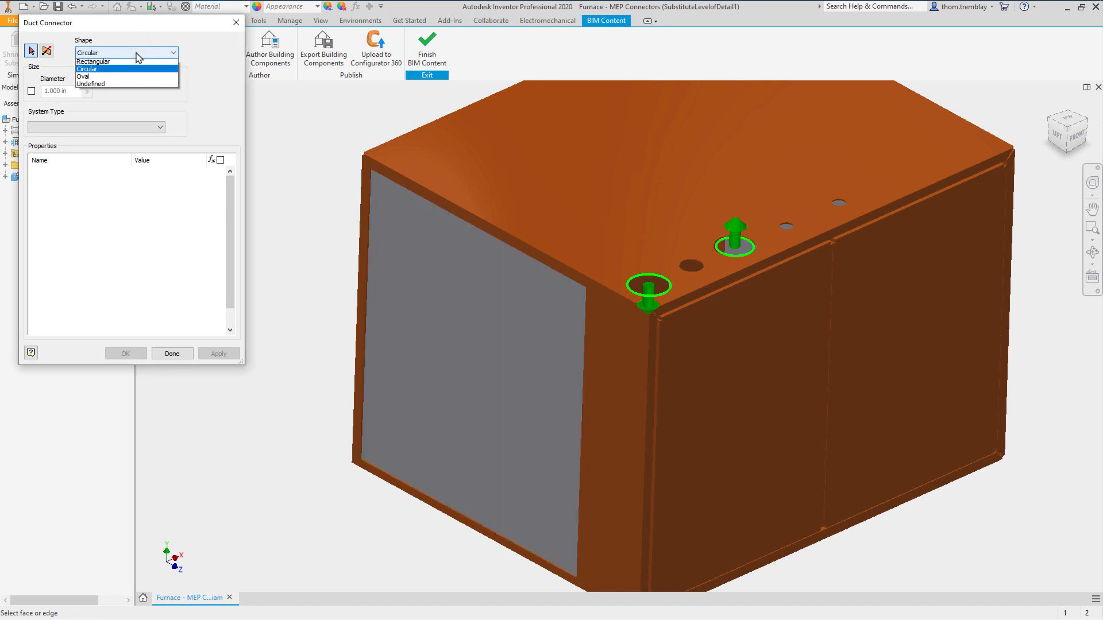
left_click(130, 70)
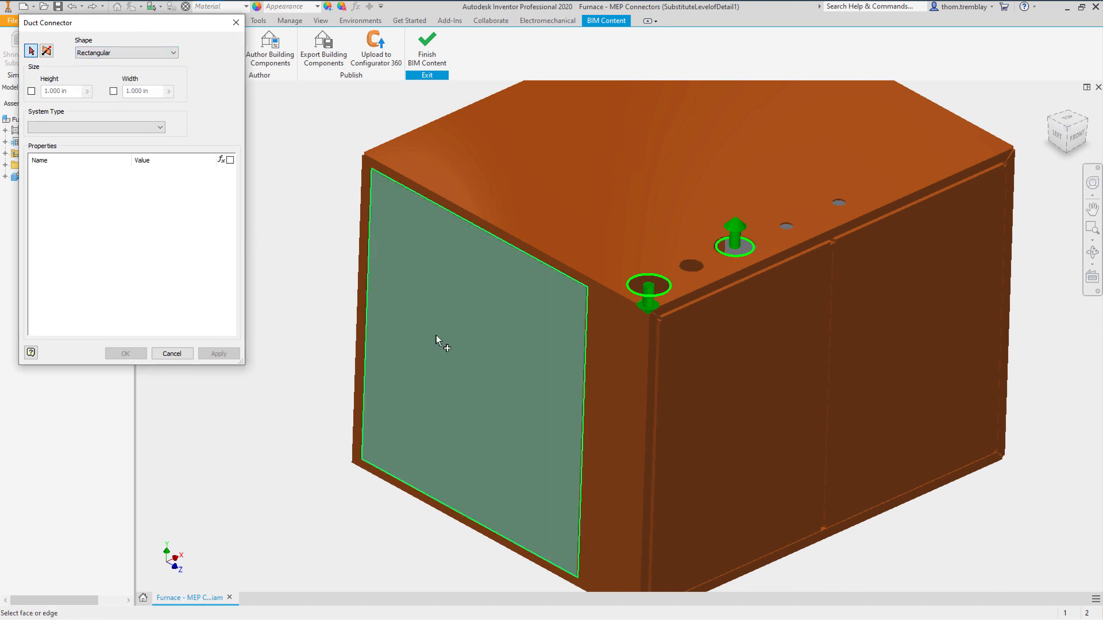
left_click(436, 336)
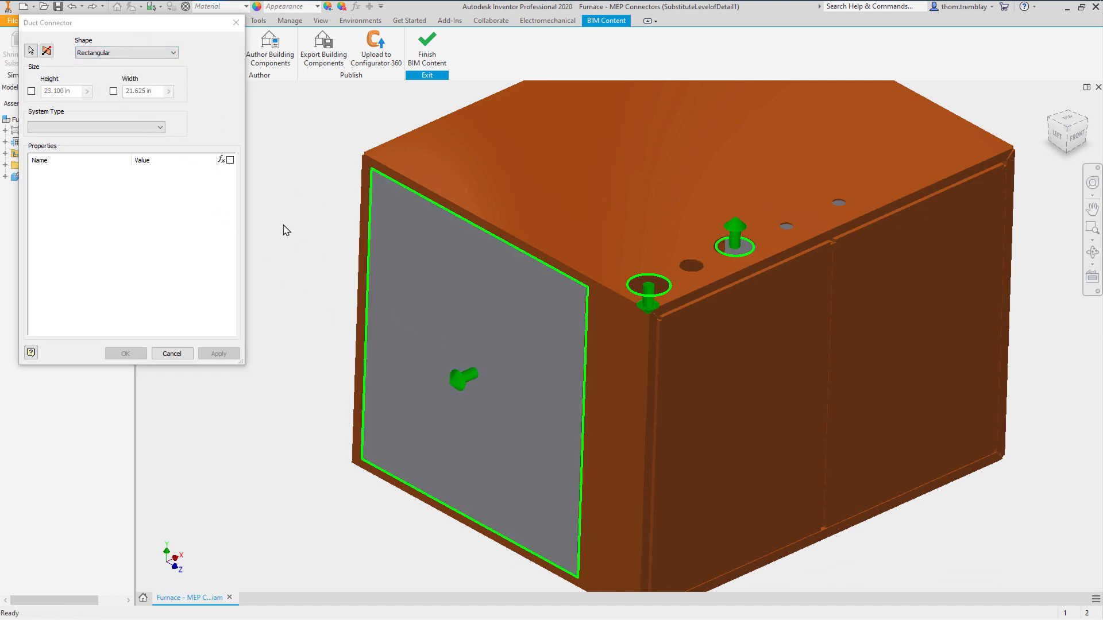
- Enable custom height and width for the rectangular connector and set its system type to Supply
left_click(32, 91)
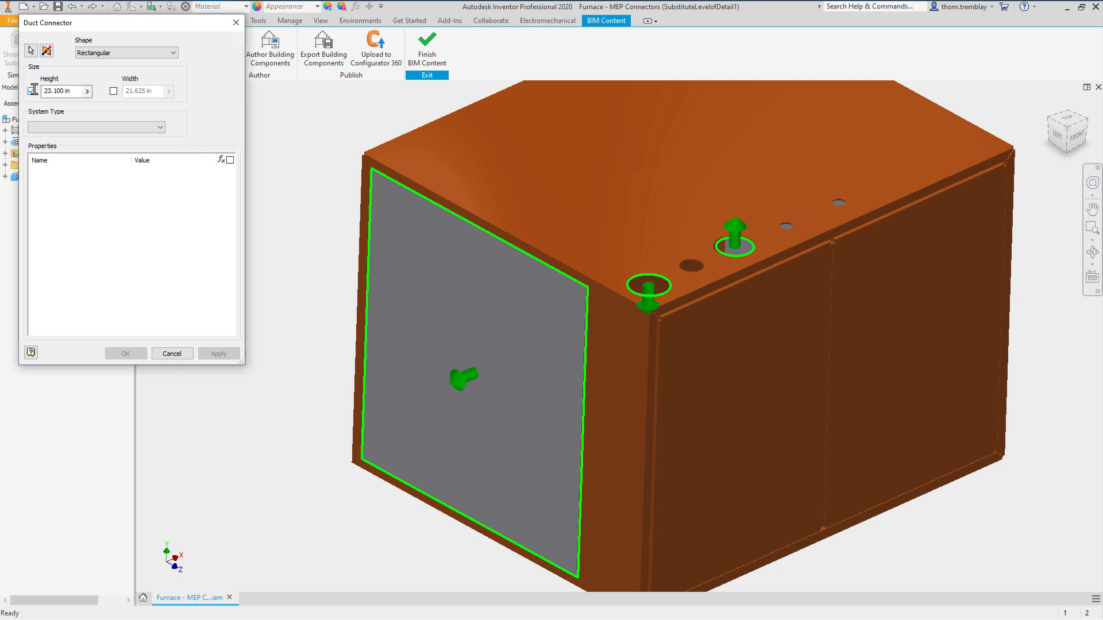
left_click(114, 91)
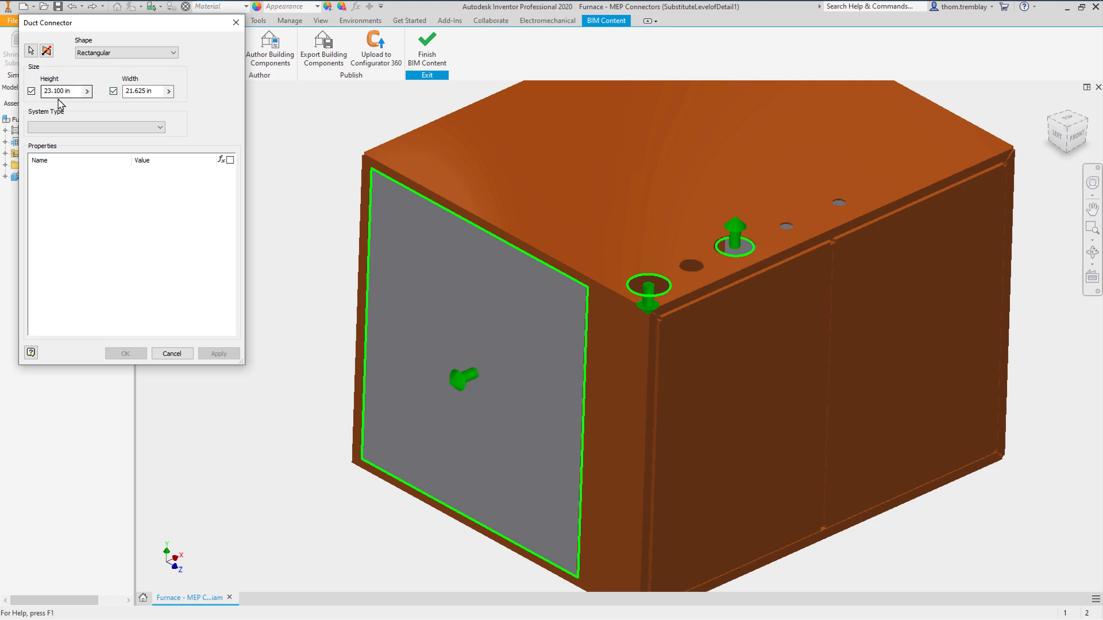
left_click(103, 128)
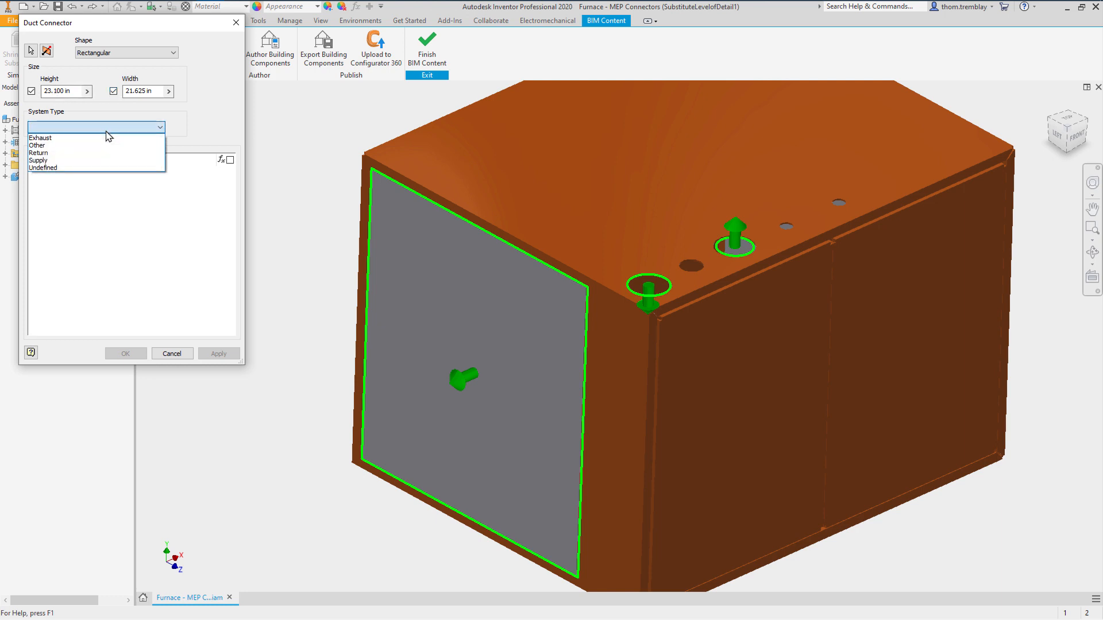
left_click(95, 161)
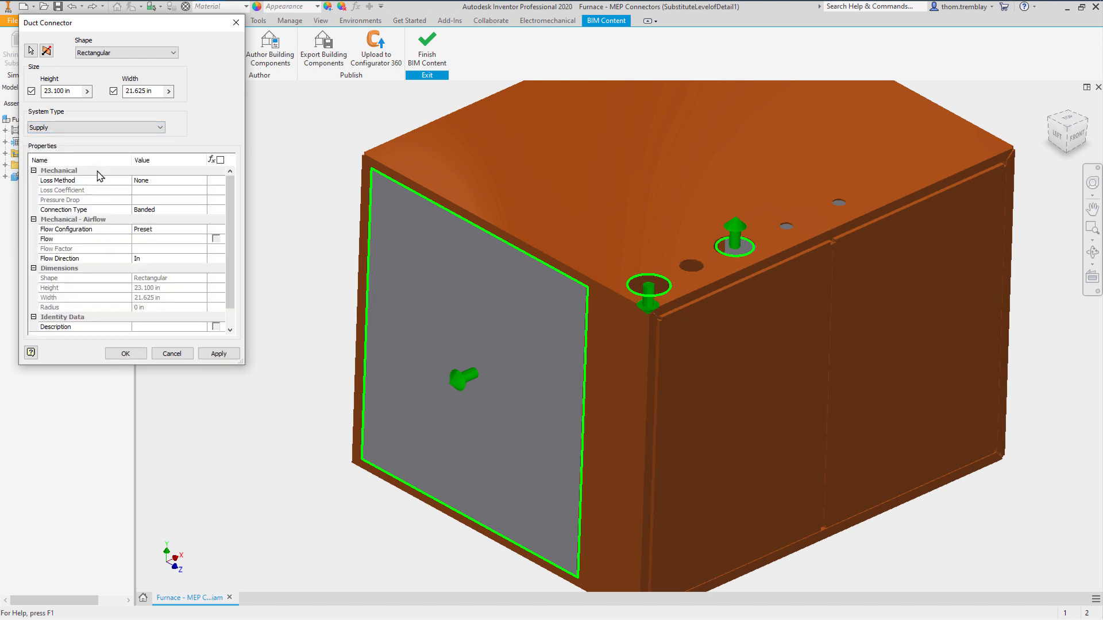
- Set the supply connector's connection type to Flange and its flow to 600 ft^3/min
left_click(190, 210)
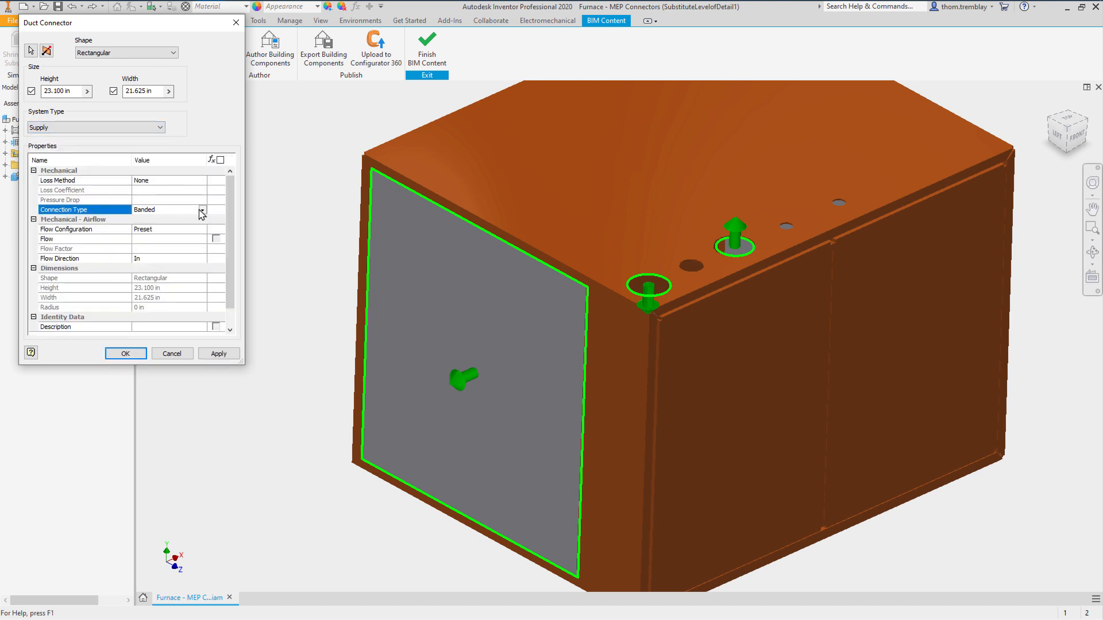
left_click(203, 211)
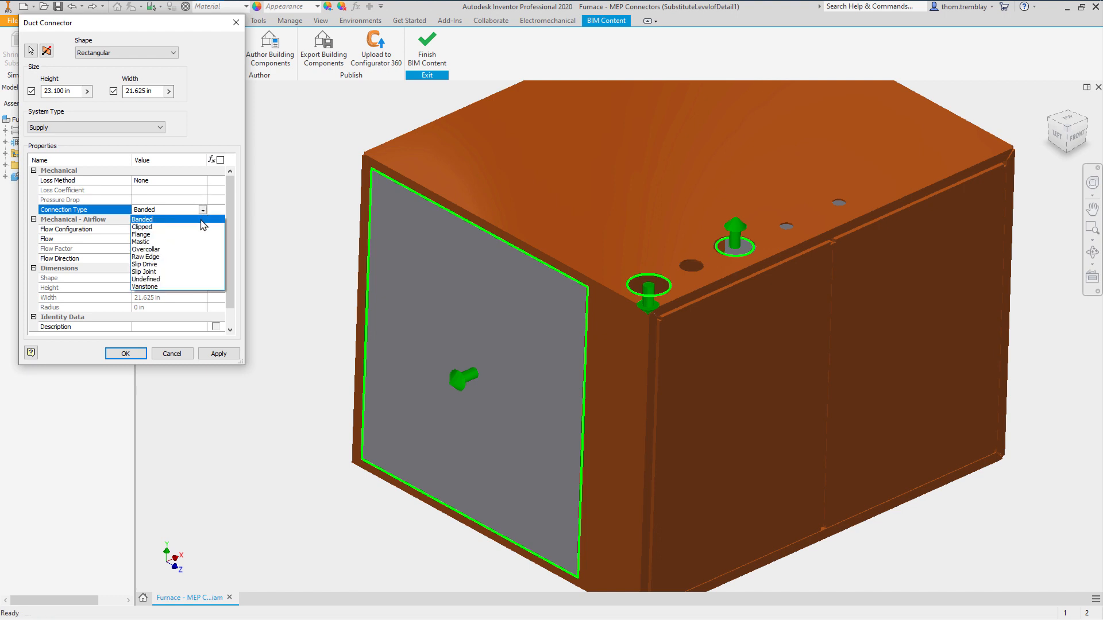
left_click(197, 235)
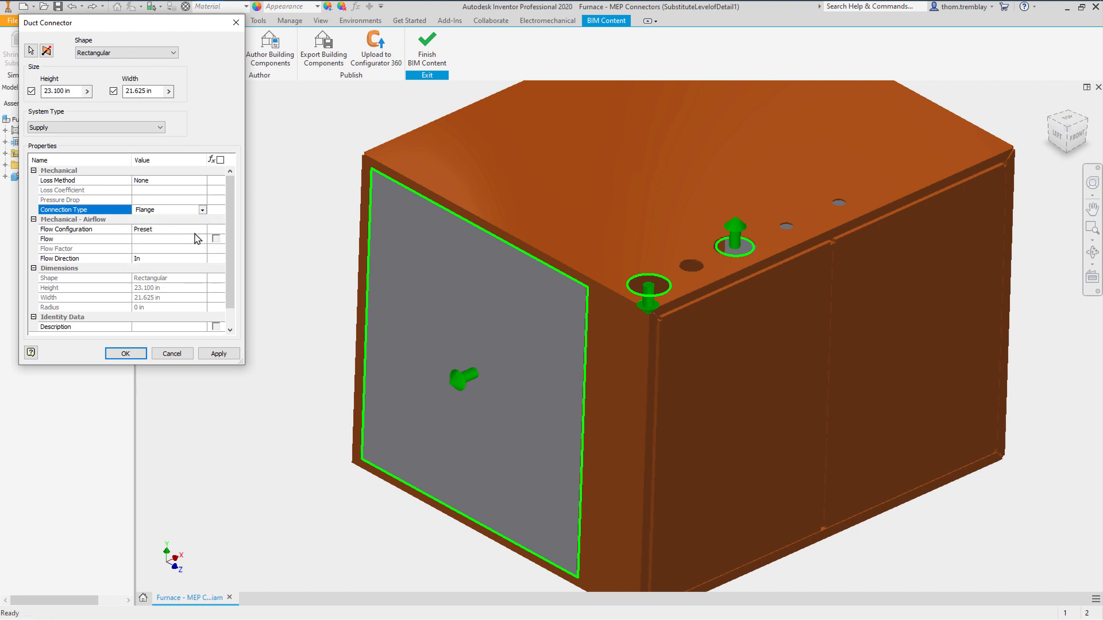
left_click(186, 238)
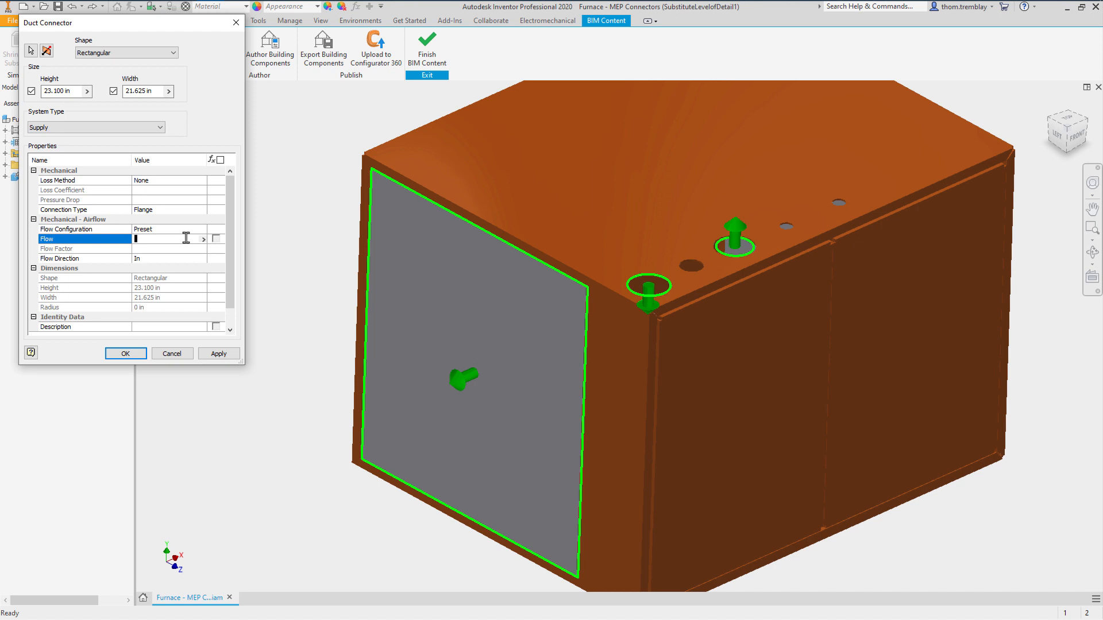
type("600")
left_click(187, 248)
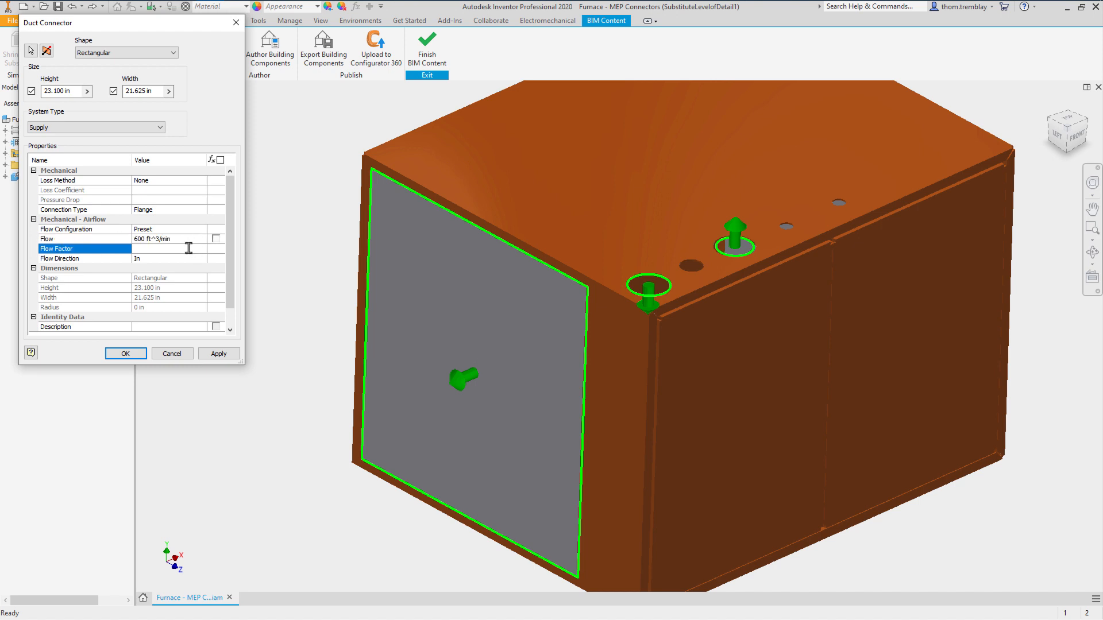
- Set the supply connector's flow direction to Out, describe it as "Furnace Source", and apply it
left_click(187, 260)
left_click(203, 259)
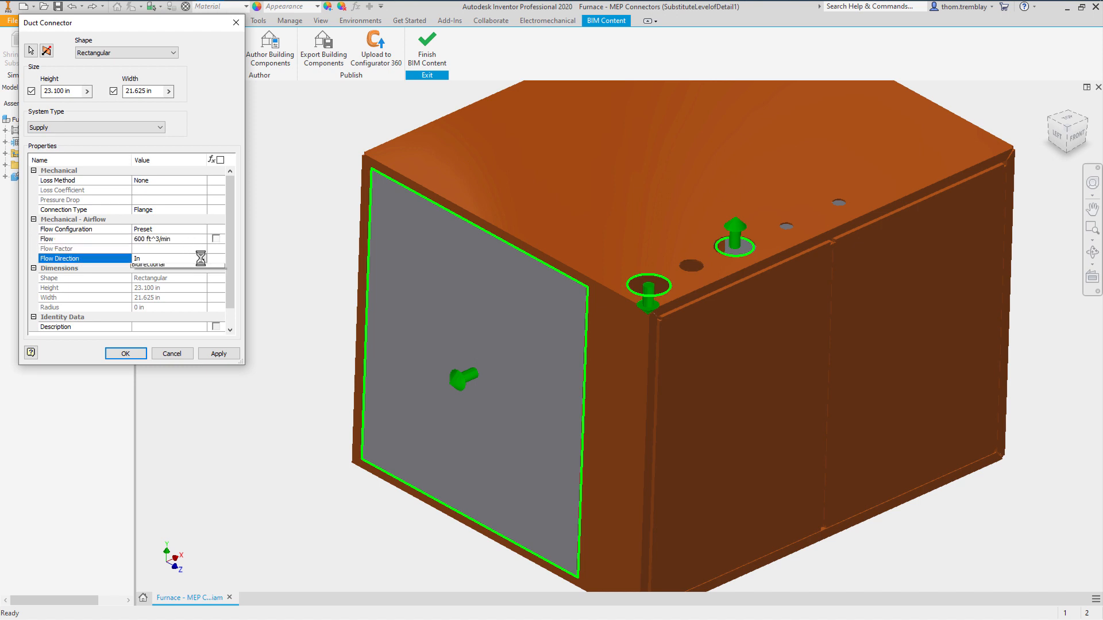
left_click(188, 278)
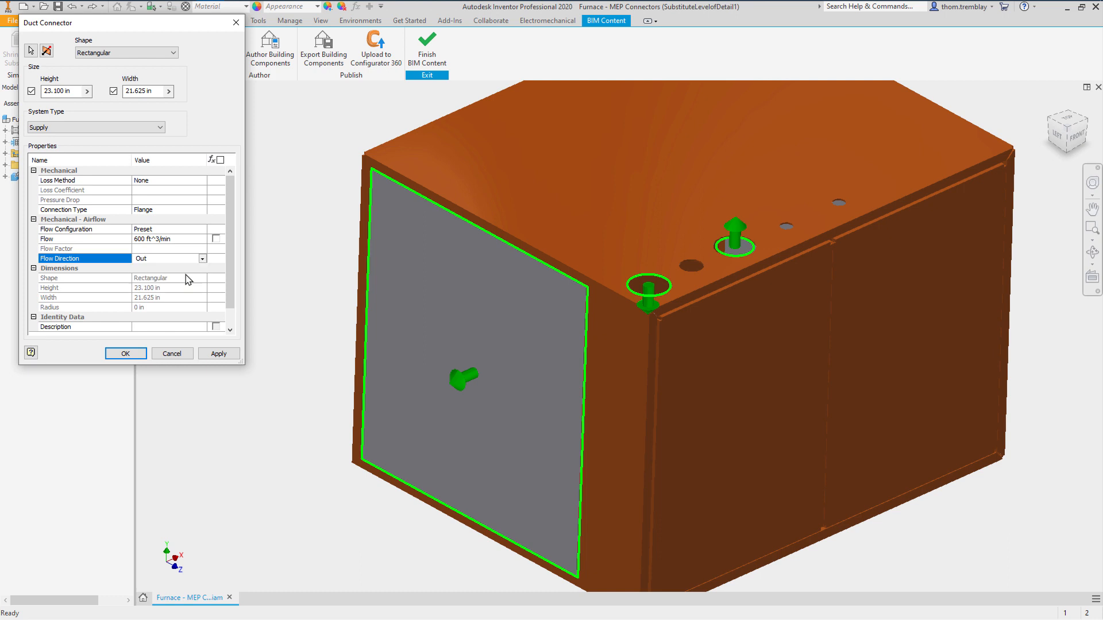
left_click(167, 327)
type("Furnace Source")
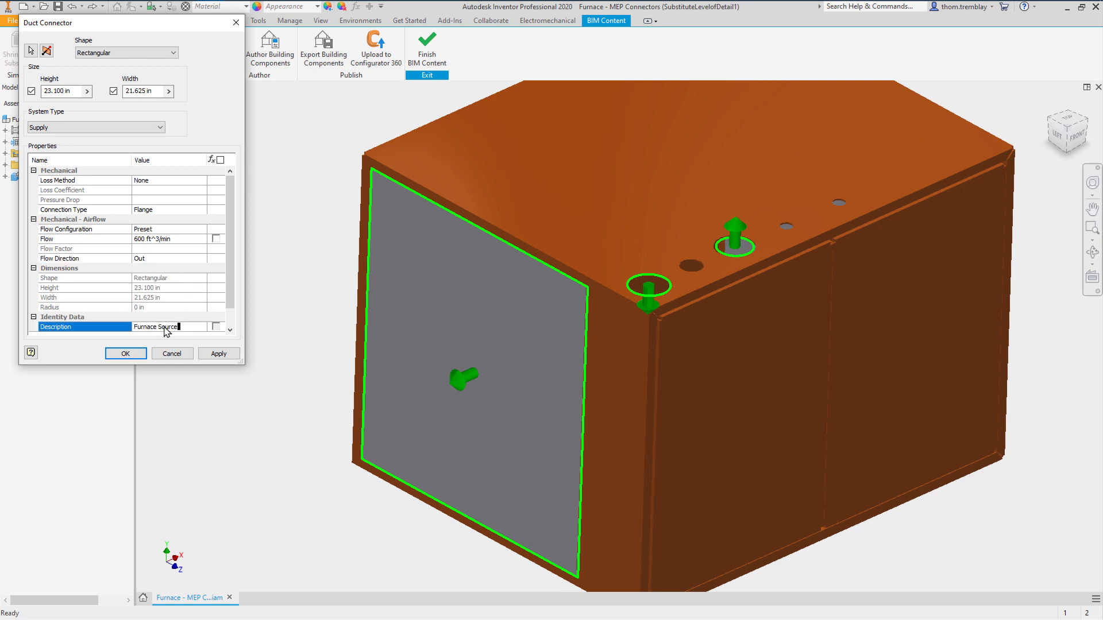
left_click(217, 355)
left_click(217, 356)
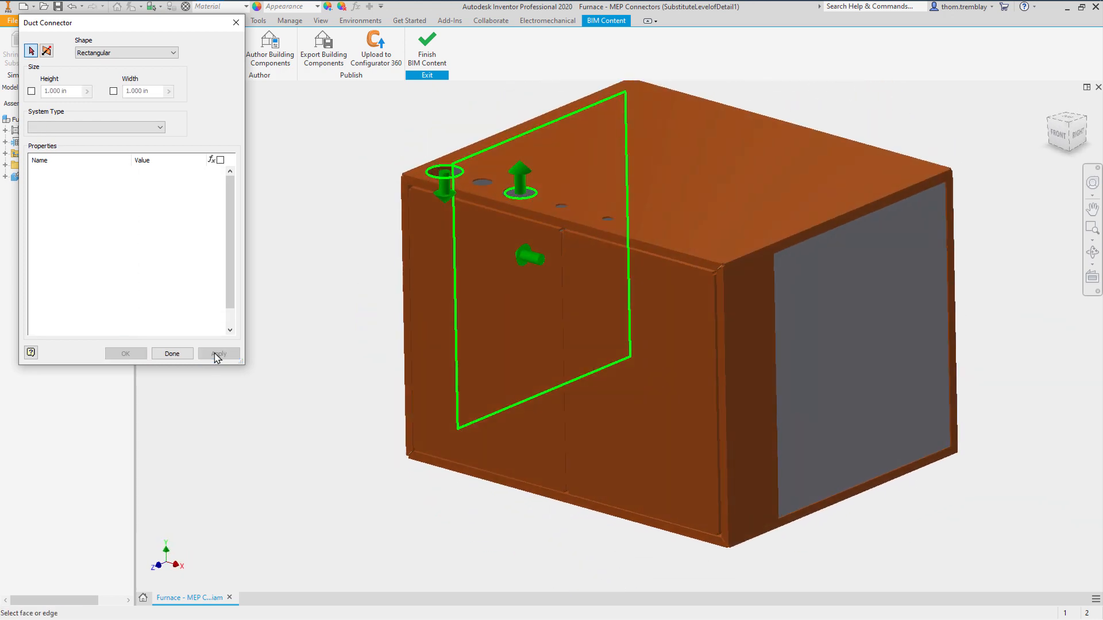
- Place a rectangular Return duct connector on the opposite side opening, with its direction flipped and custom height and width enabled
left_click(804, 351)
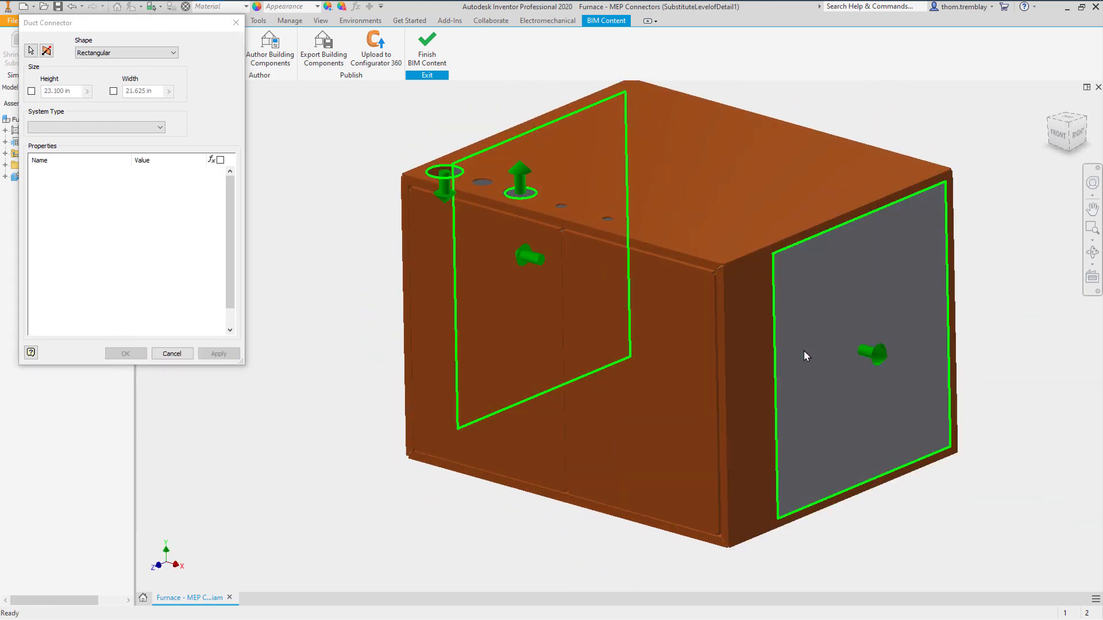
left_click(47, 51)
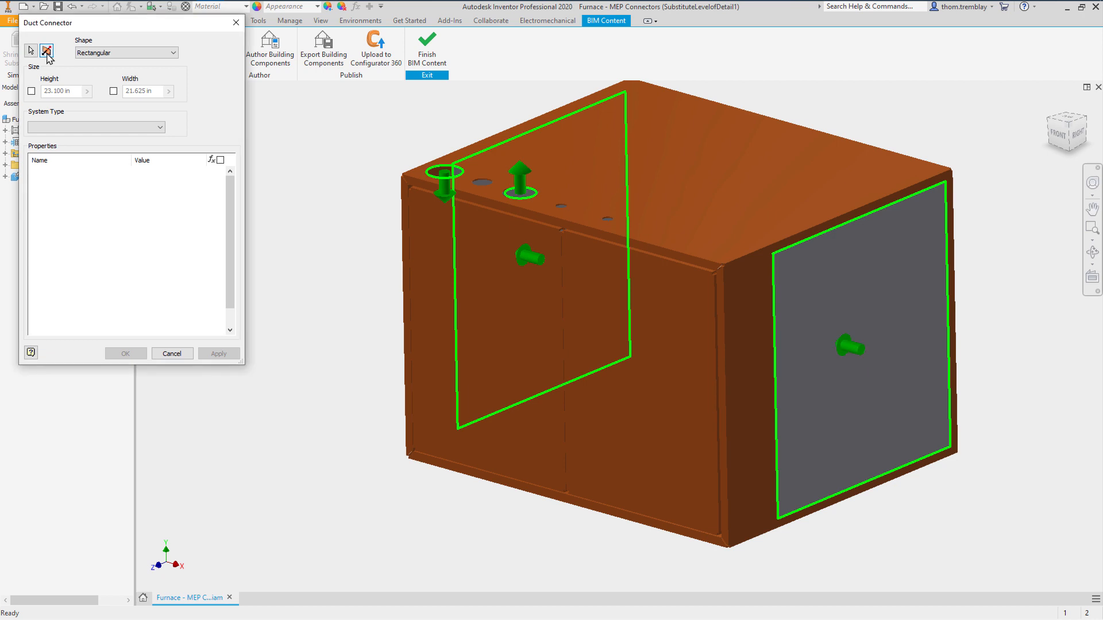
left_click(32, 91)
left_click(113, 90)
left_click(107, 128)
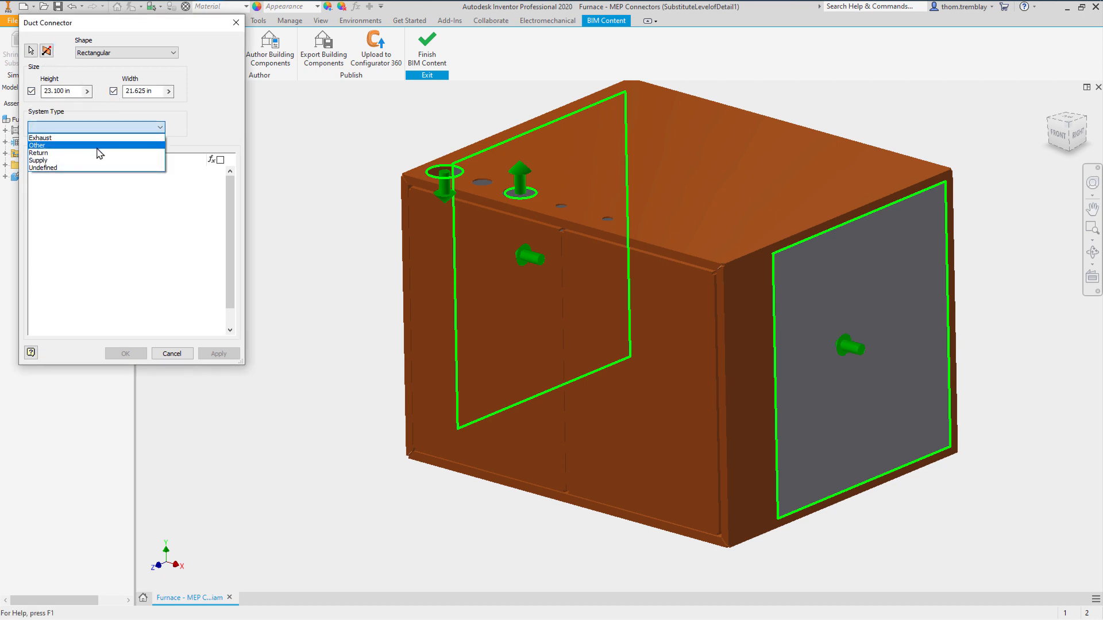
left_click(100, 154)
- Set the return connector's connection type to Flange and describe it as "Furnace Return"
left_click(171, 210)
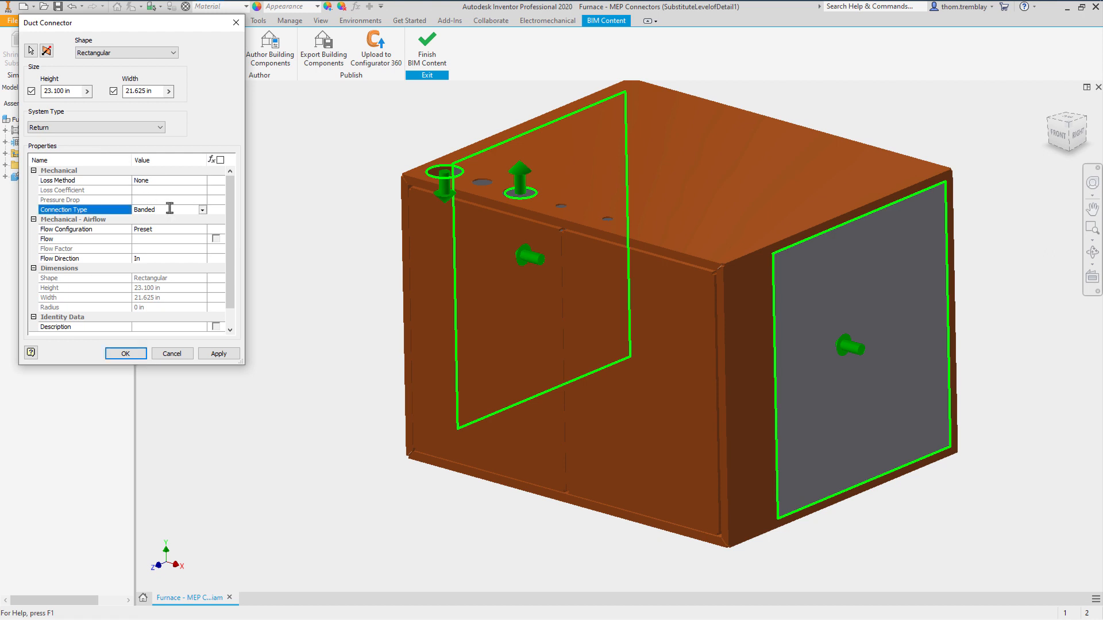
left_click(202, 210)
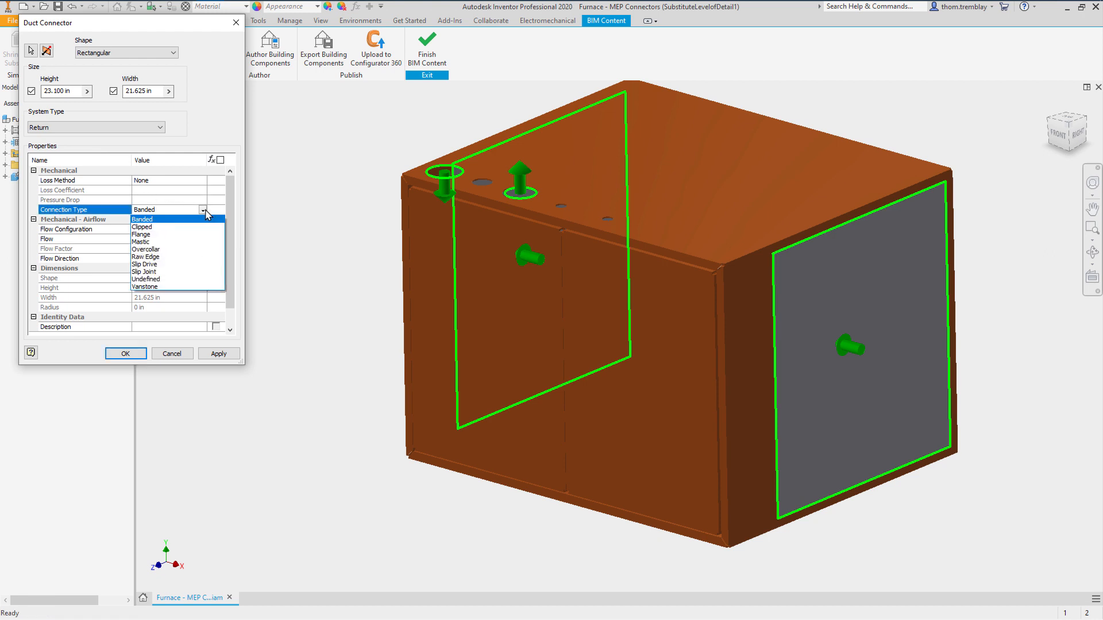
left_click(167, 235)
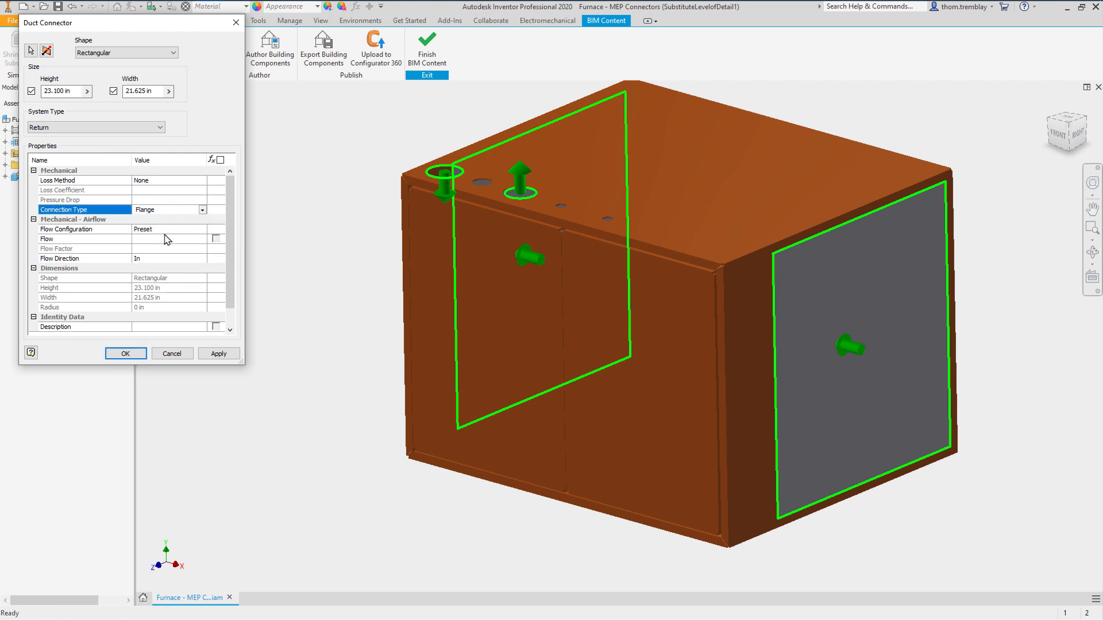
left_click(165, 327)
type("Furnace Return")
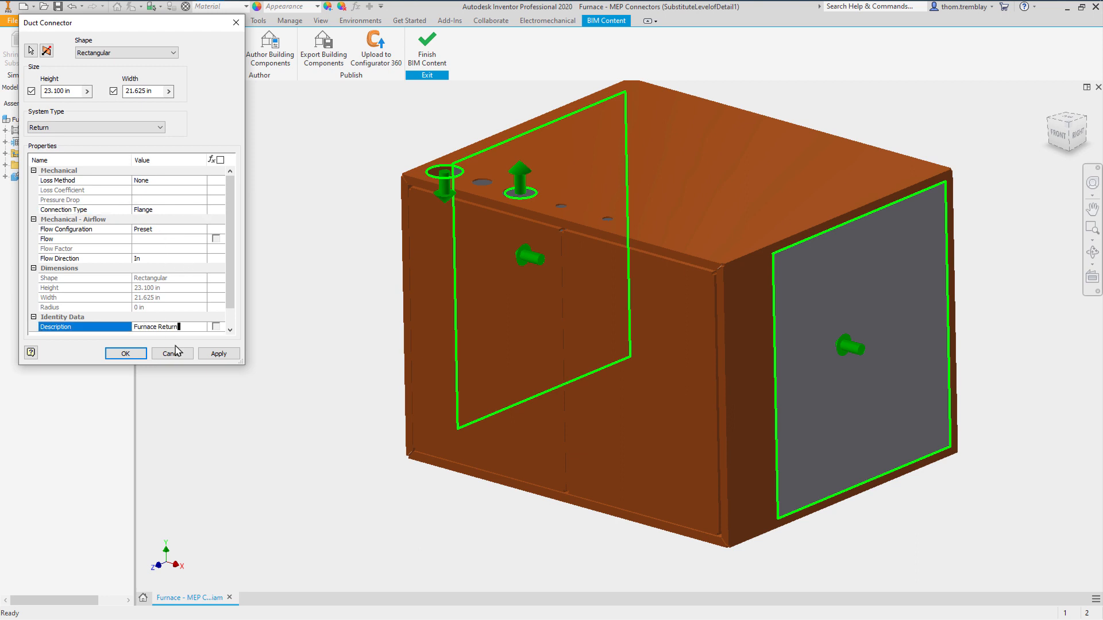
- Accept the return duct connector and add a Controls electrical connector, described as "Contol Input", at the outermost small hole on the furnace's underside
left_click(125, 354)
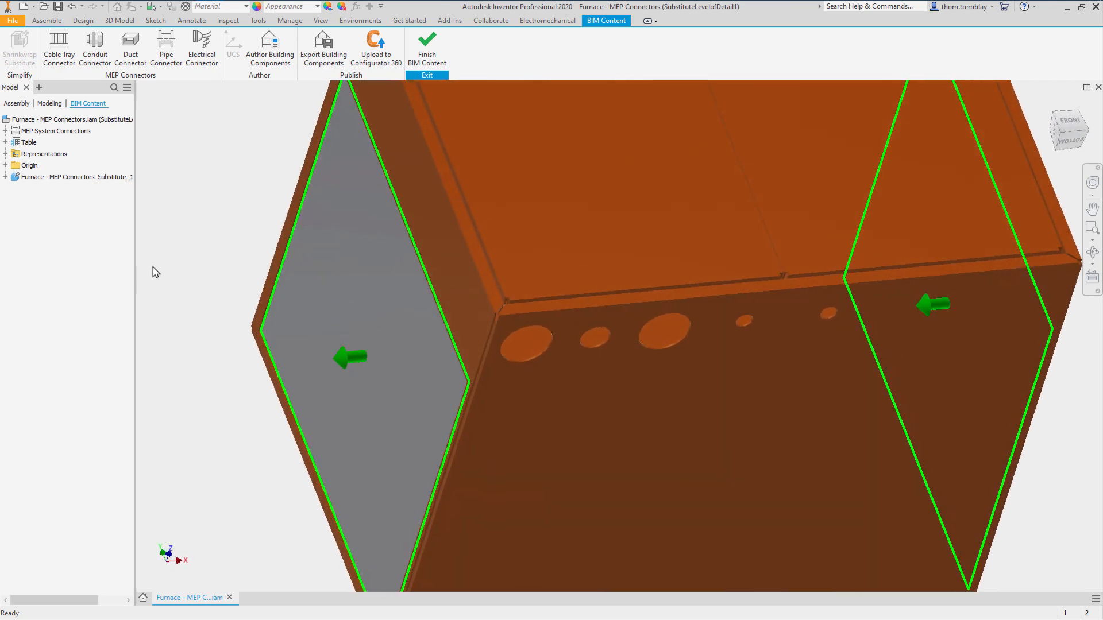
left_click(202, 46)
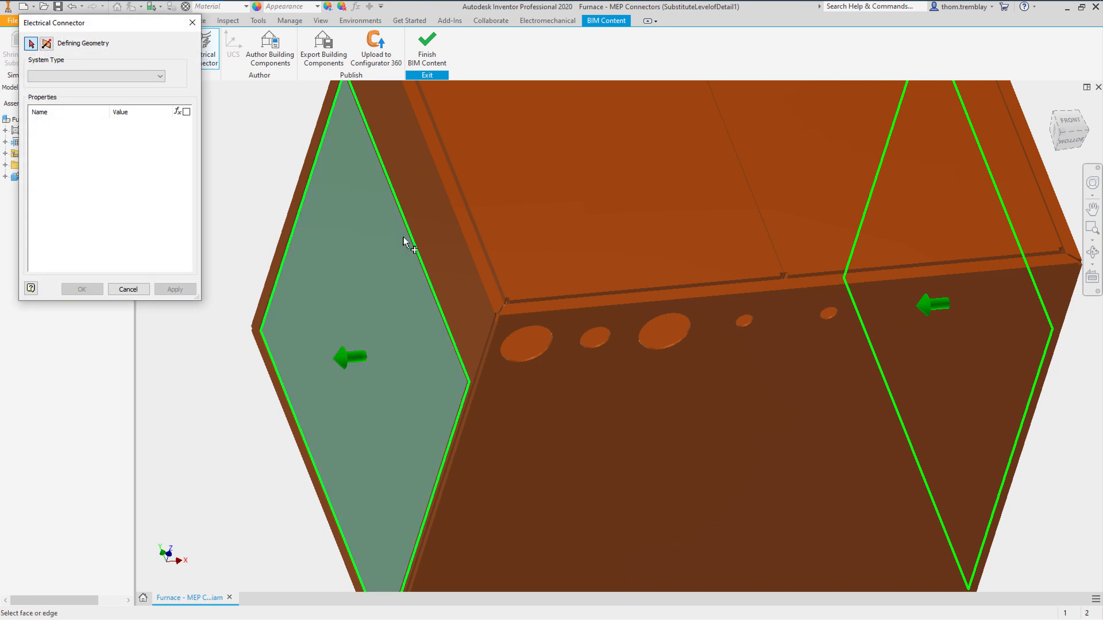
left_click(830, 322)
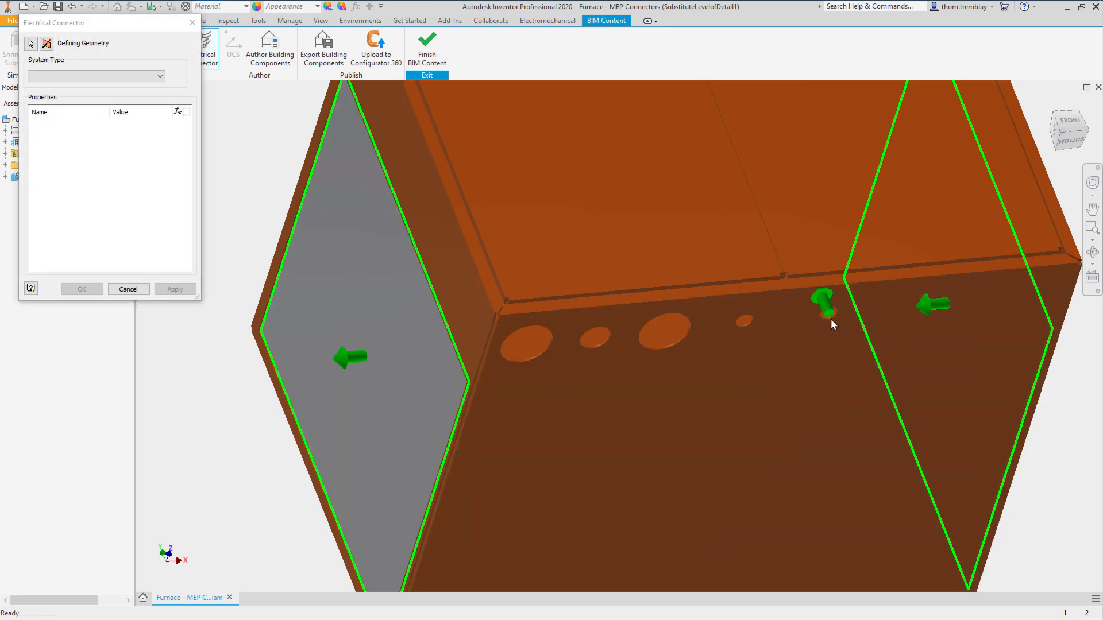
left_click(156, 77)
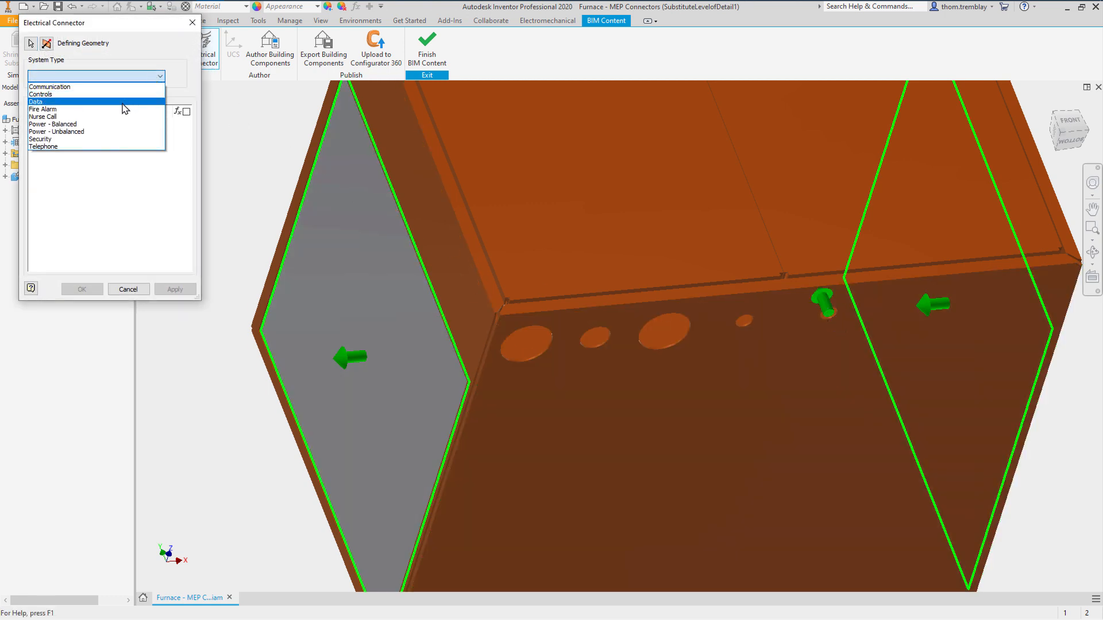
left_click(95, 95)
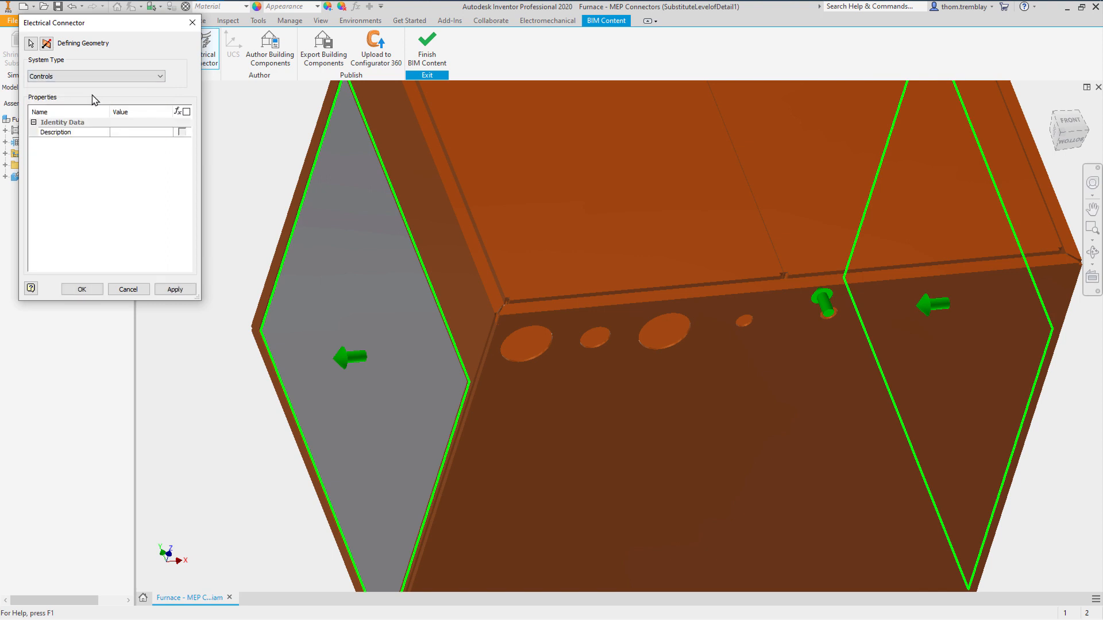
left_click(117, 132)
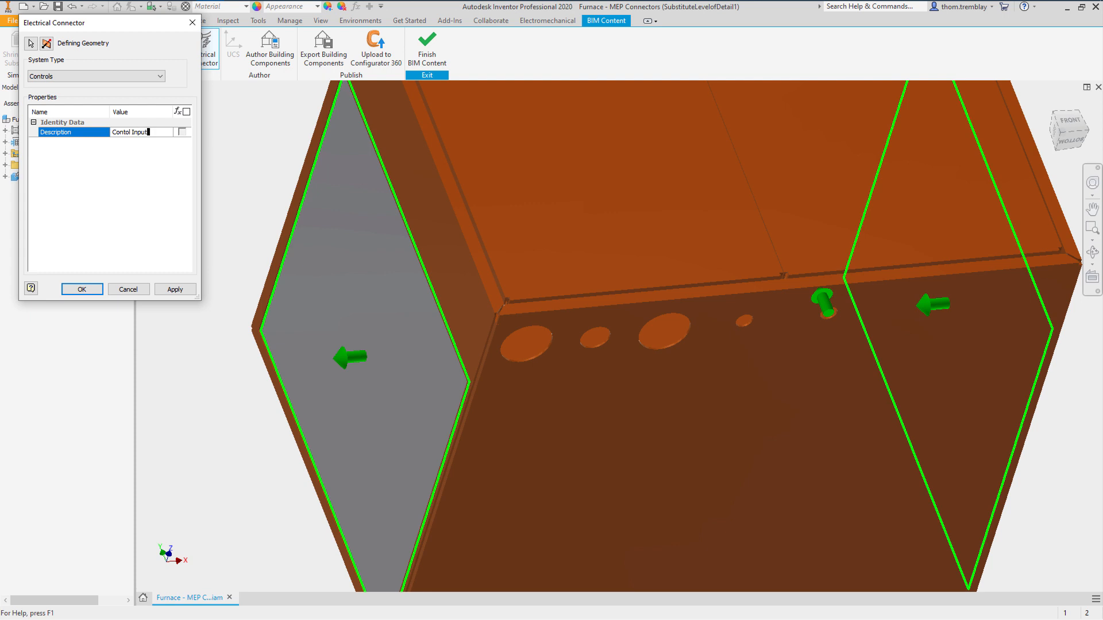
left_click(173, 289)
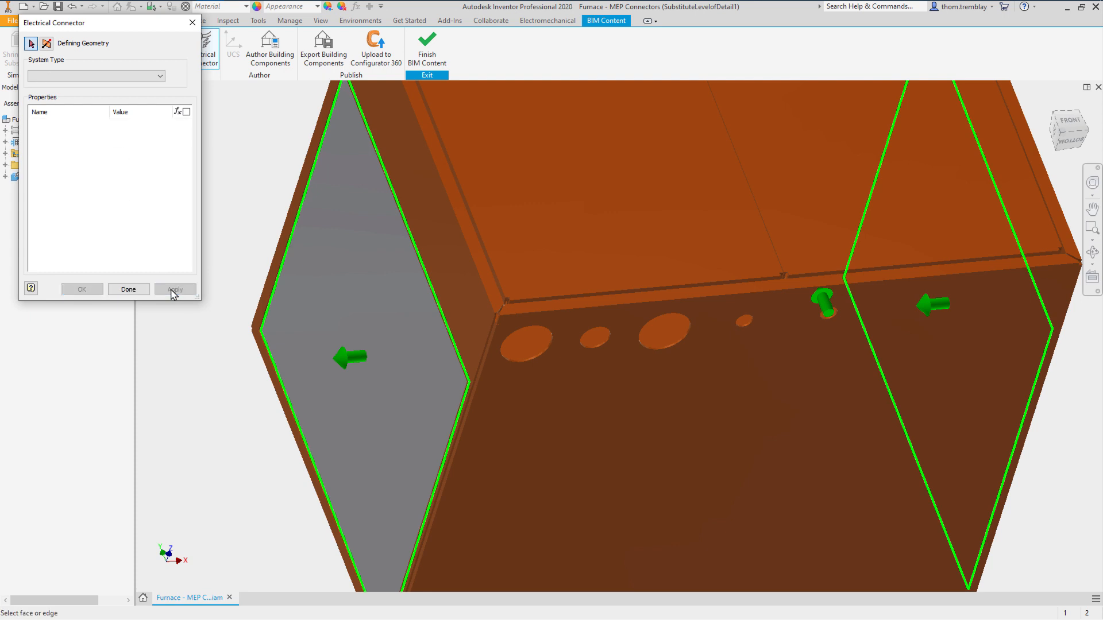
- Place a Power - Balanced electrical connector at the other small hole on the underside, next to the controls connector, and describe it as "Power Input"
left_click(742, 326)
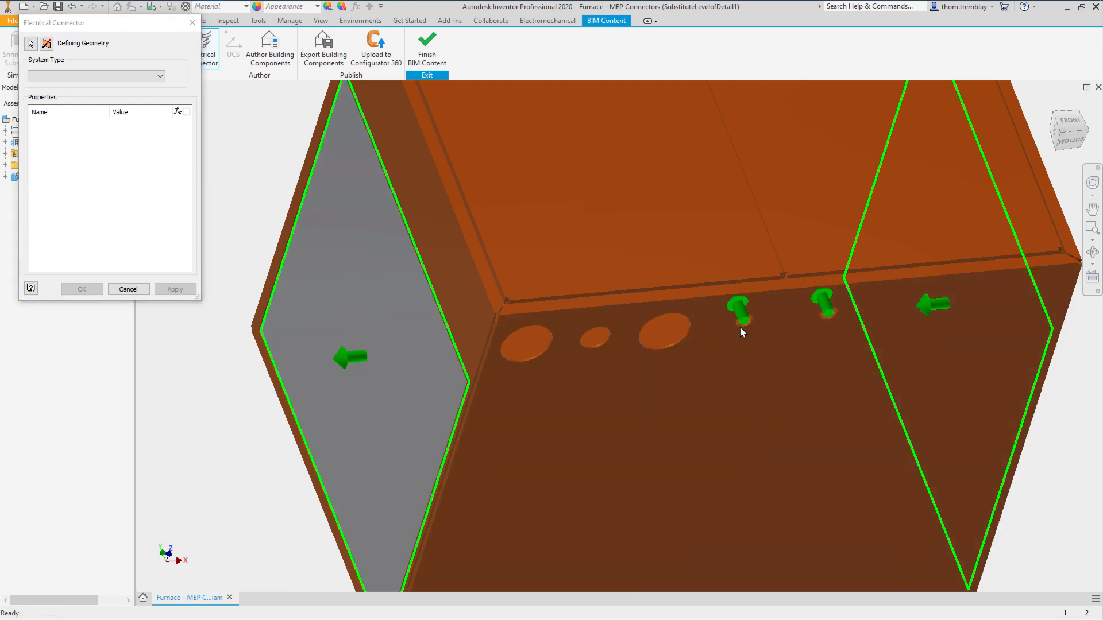
left_click(127, 76)
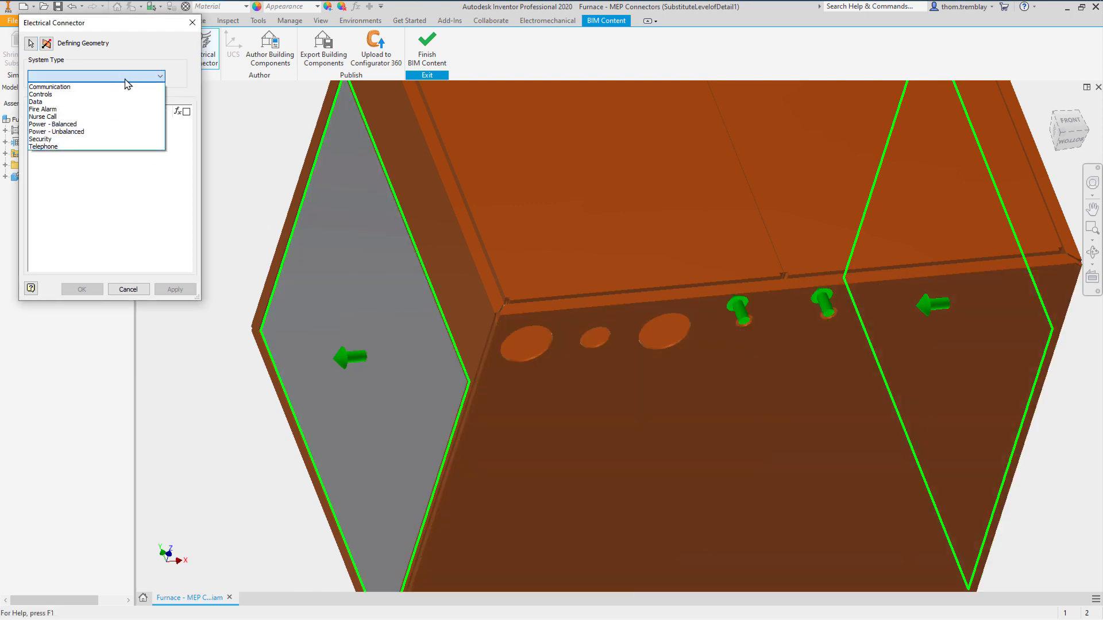
left_click(112, 124)
left_click(125, 132)
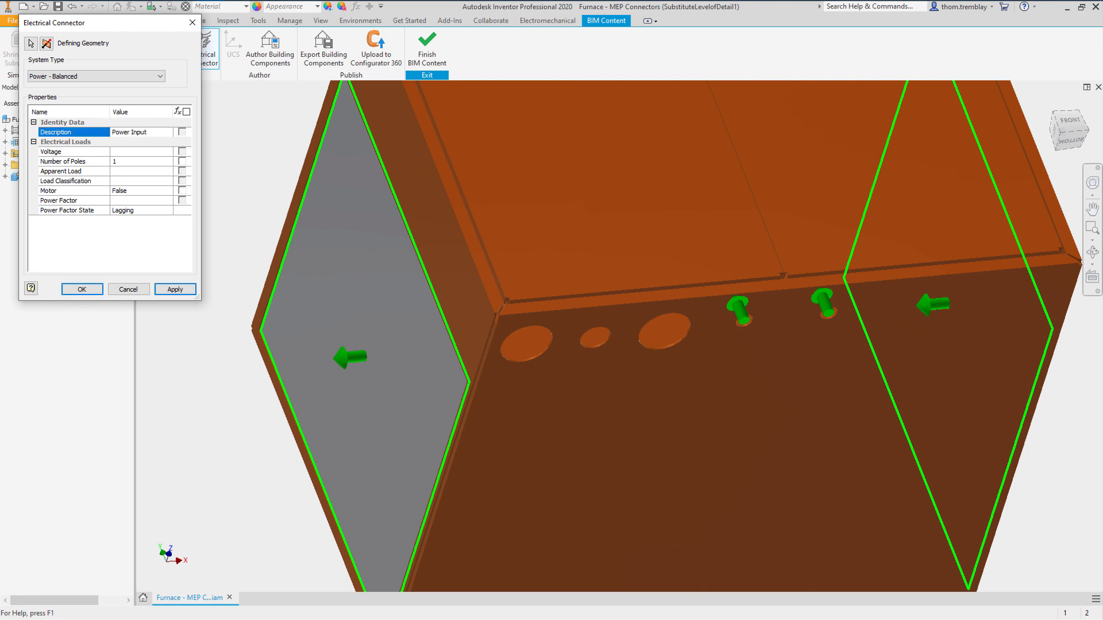
- Set the power connector's voltage to 120 V, number of poles to 3 and apparent load to 20 V A
left_click(143, 151)
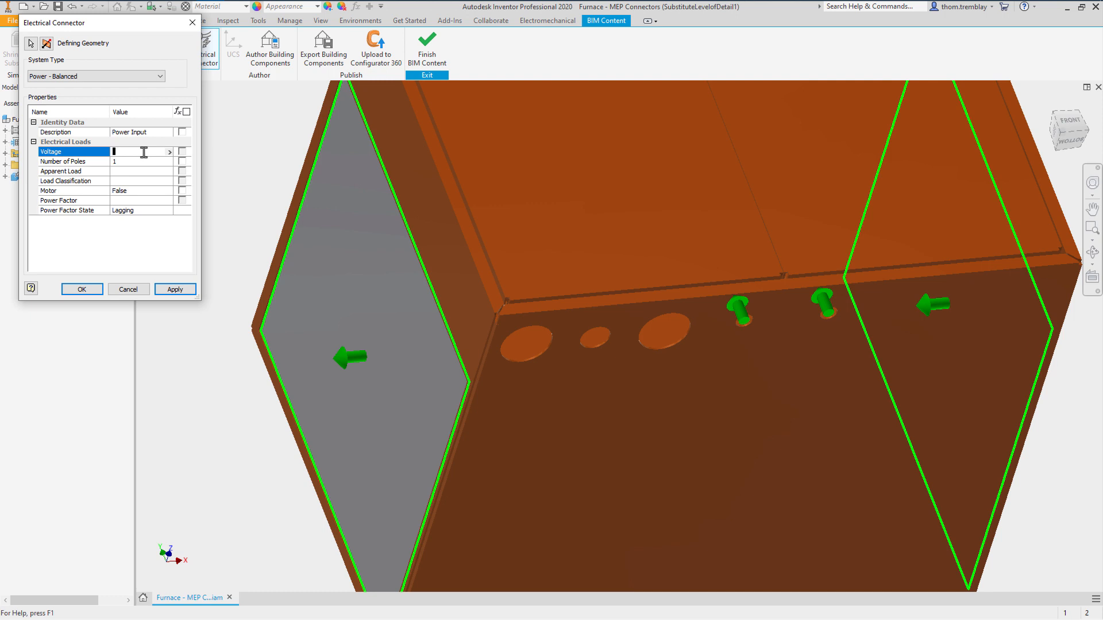
type("120")
left_click(166, 164)
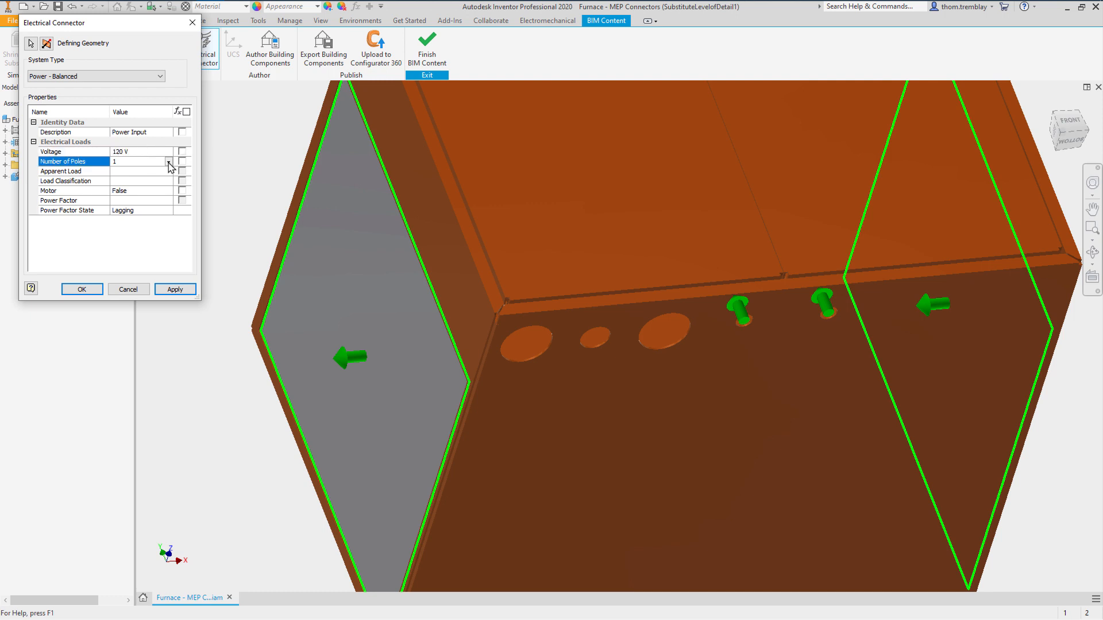
left_click(168, 162)
left_click(143, 187)
left_click(134, 171)
type("20")
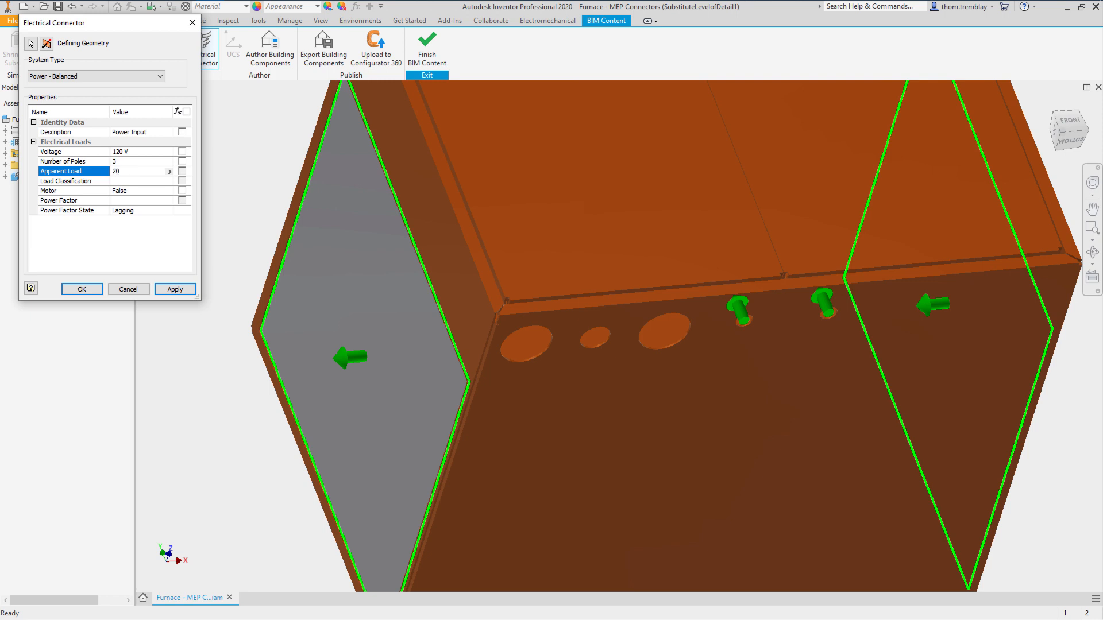
- Set the power connector's Motor property to True and accept the connector
left_click(152, 190)
left_click(168, 191)
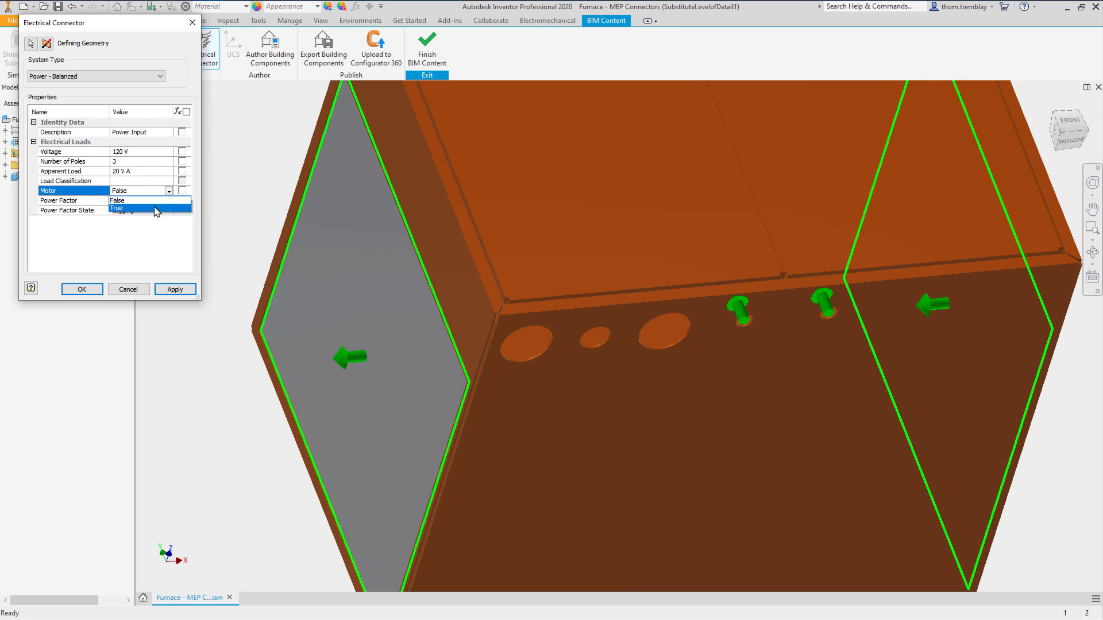
left_click(155, 209)
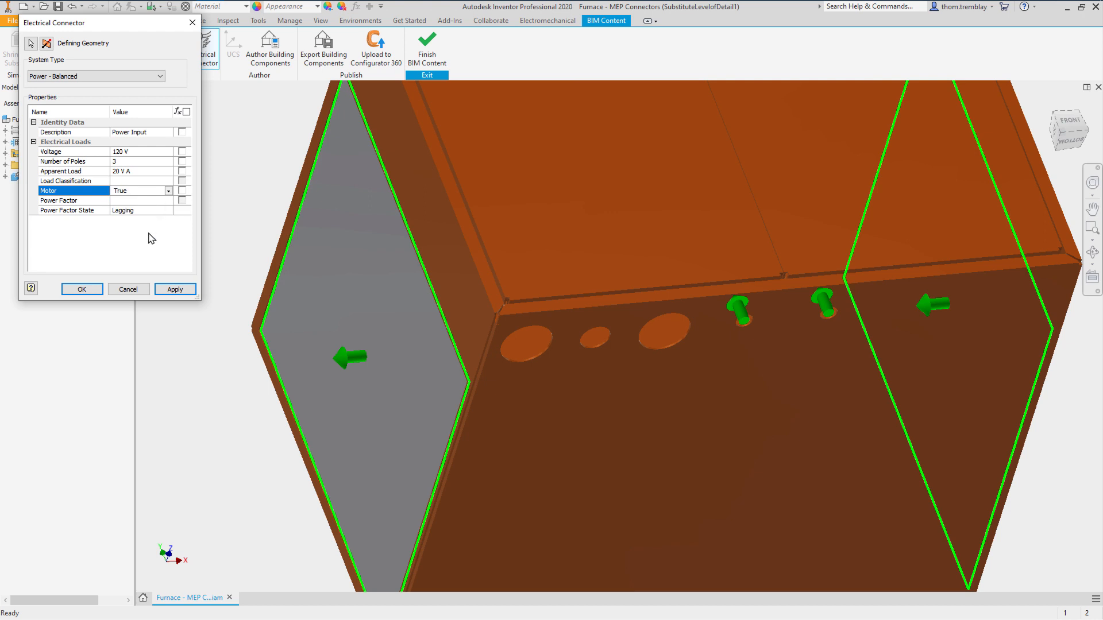
left_click(95, 291)
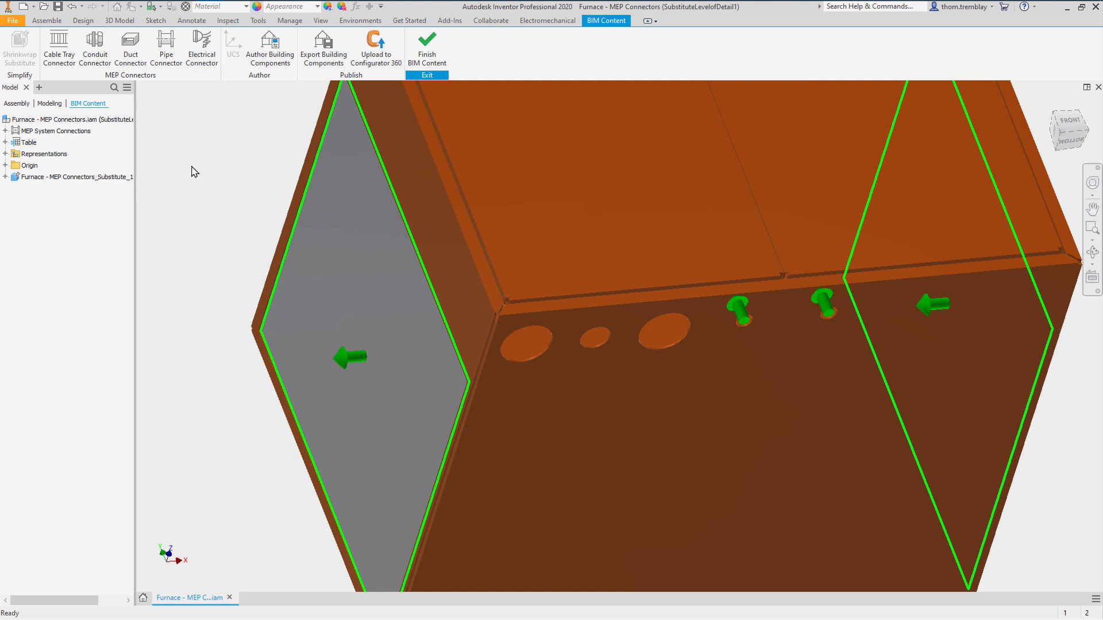
- Place a circular pipe connector at the hole between the two large underside openings, with nominal diameter 1 and system type Other
left_click(167, 55)
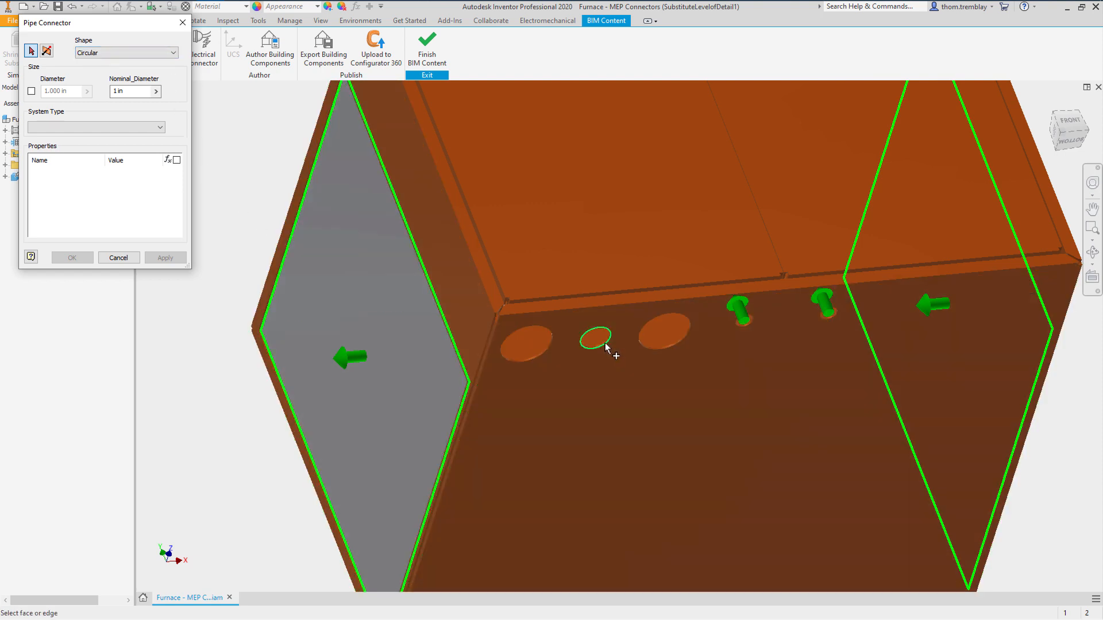
left_click(607, 347)
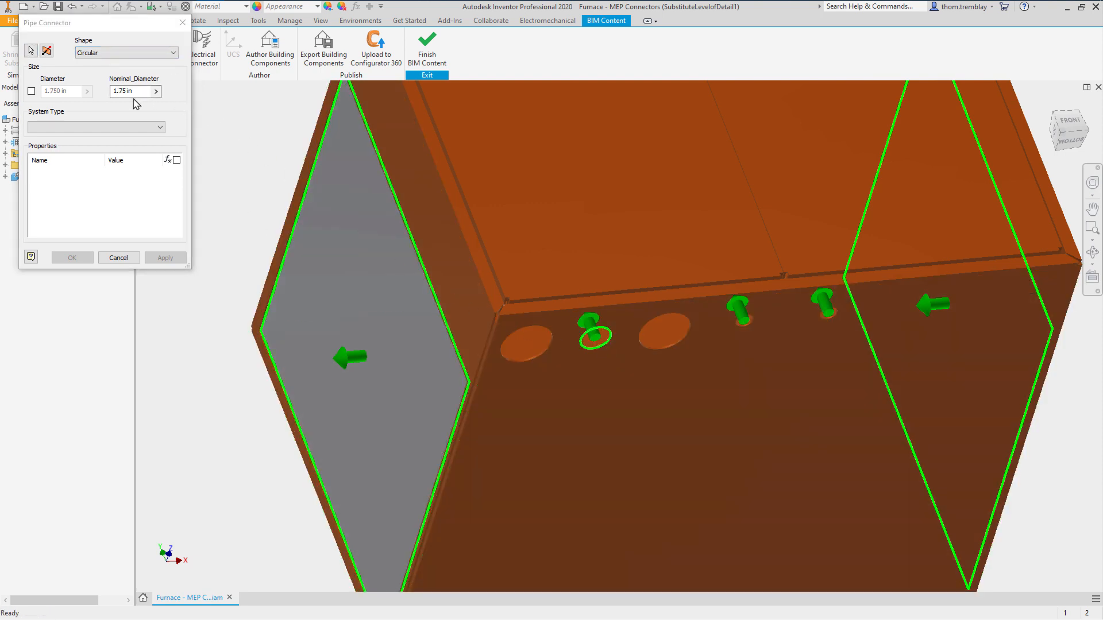
left_click_drag(134, 92, 122, 93)
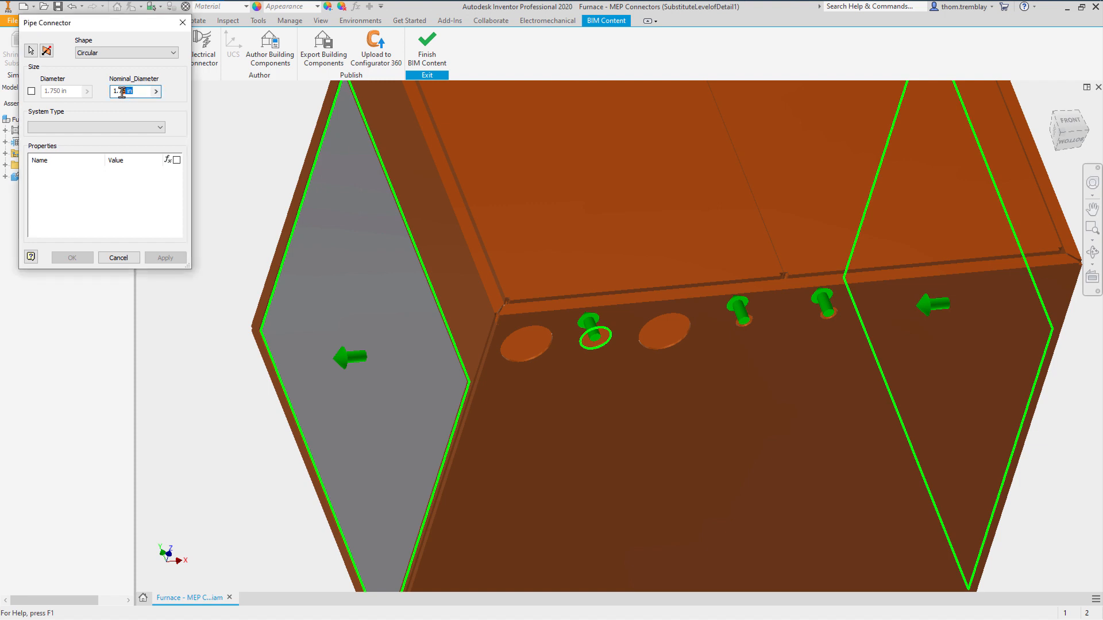
key("BackSpace")
key("BackSpace")
key("BackSpace")
left_click(113, 127)
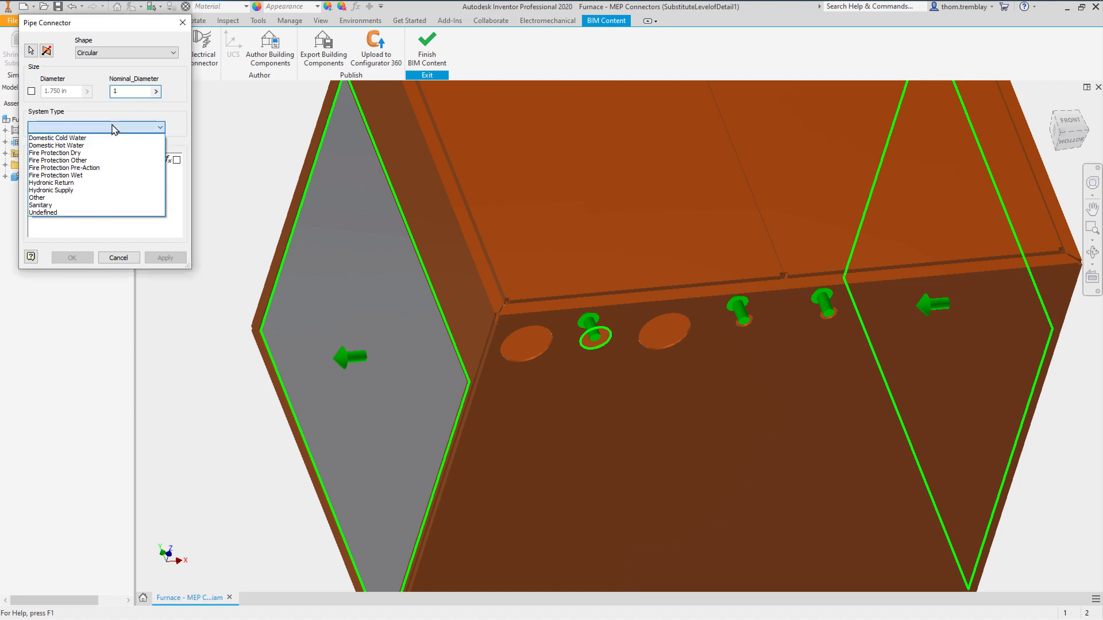
left_click(79, 198)
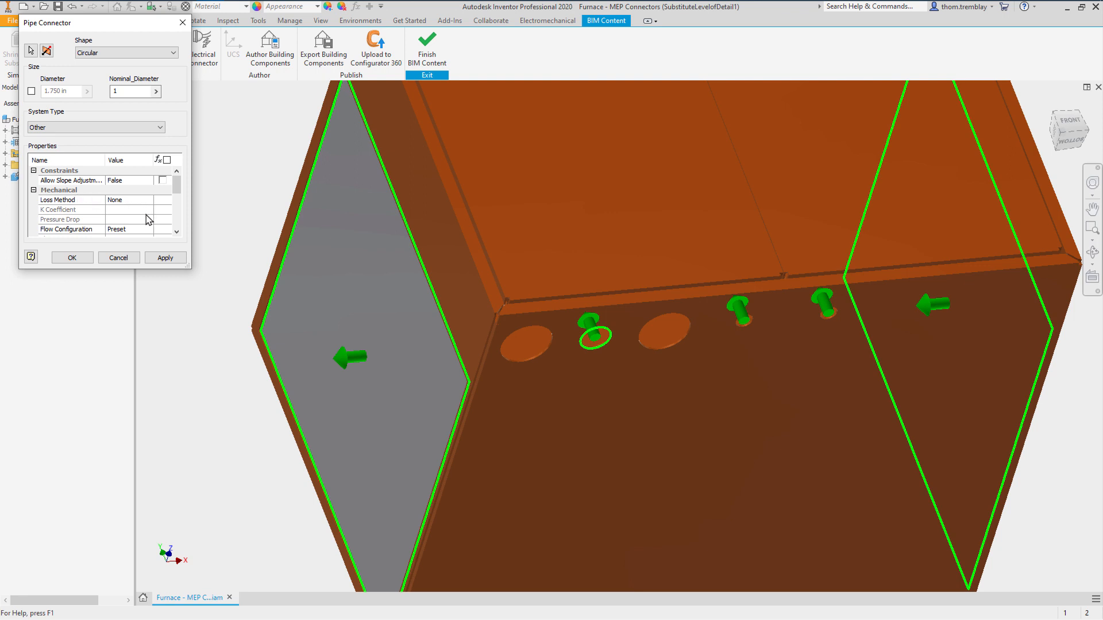
- Set the pipe connector's flow direction to In and its connection type to Threaded
left_click_drag(177, 184, 177, 217)
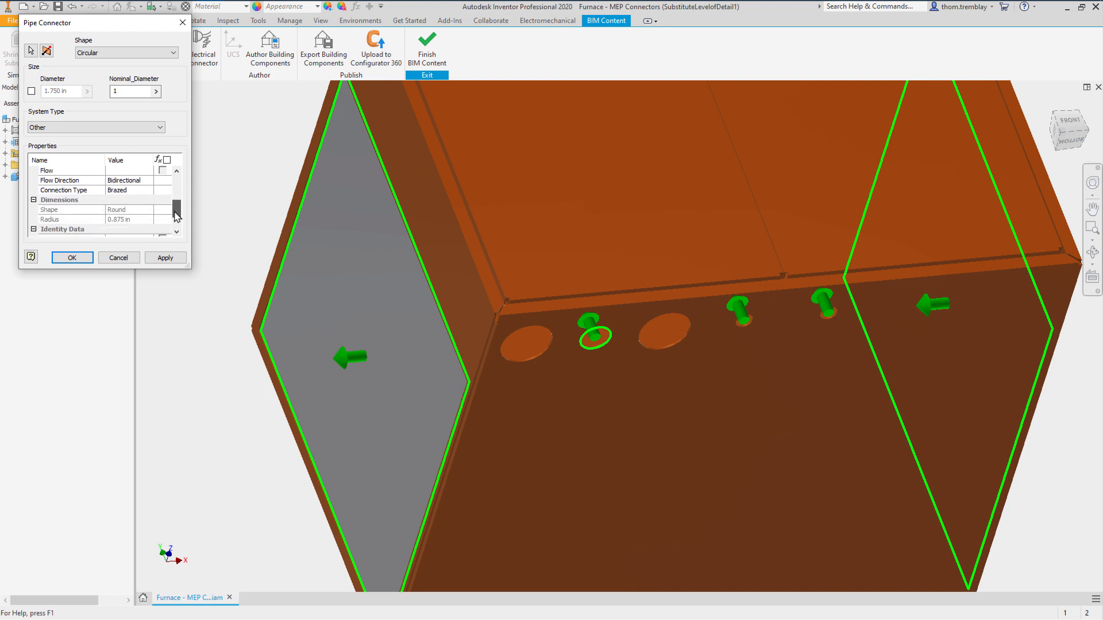
left_click(143, 181)
left_click(148, 181)
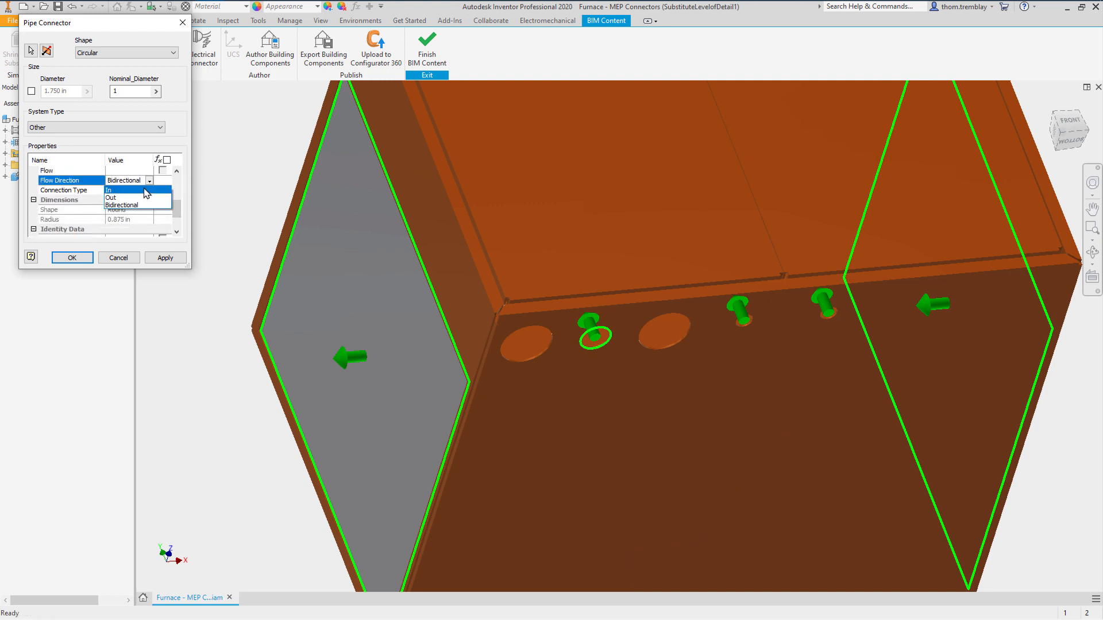
left_click(144, 190)
left_click(144, 191)
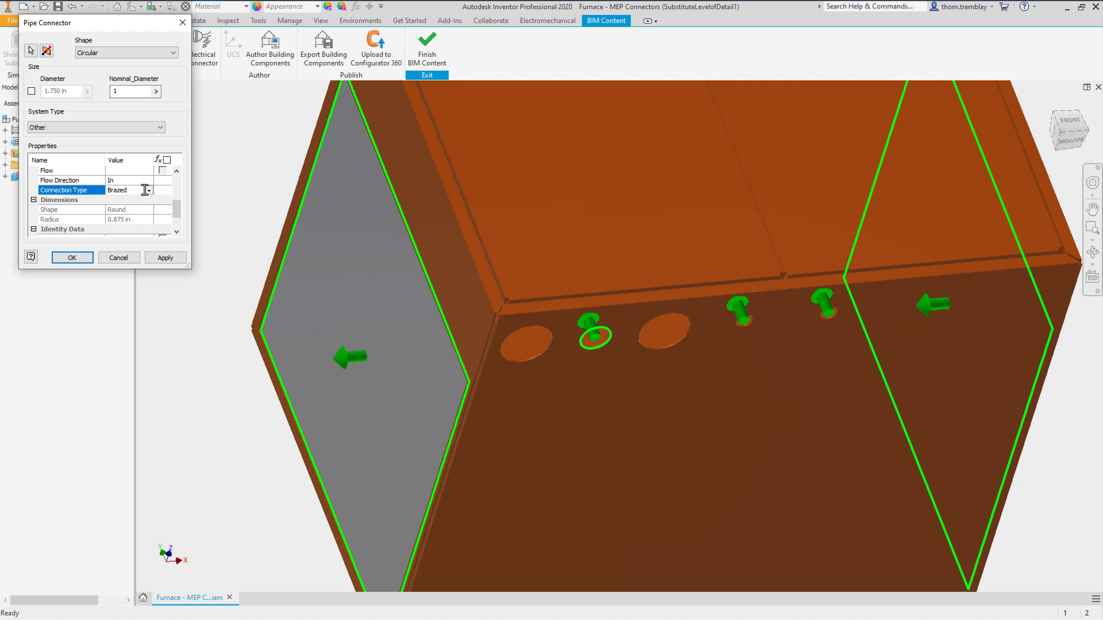
left_click(149, 190)
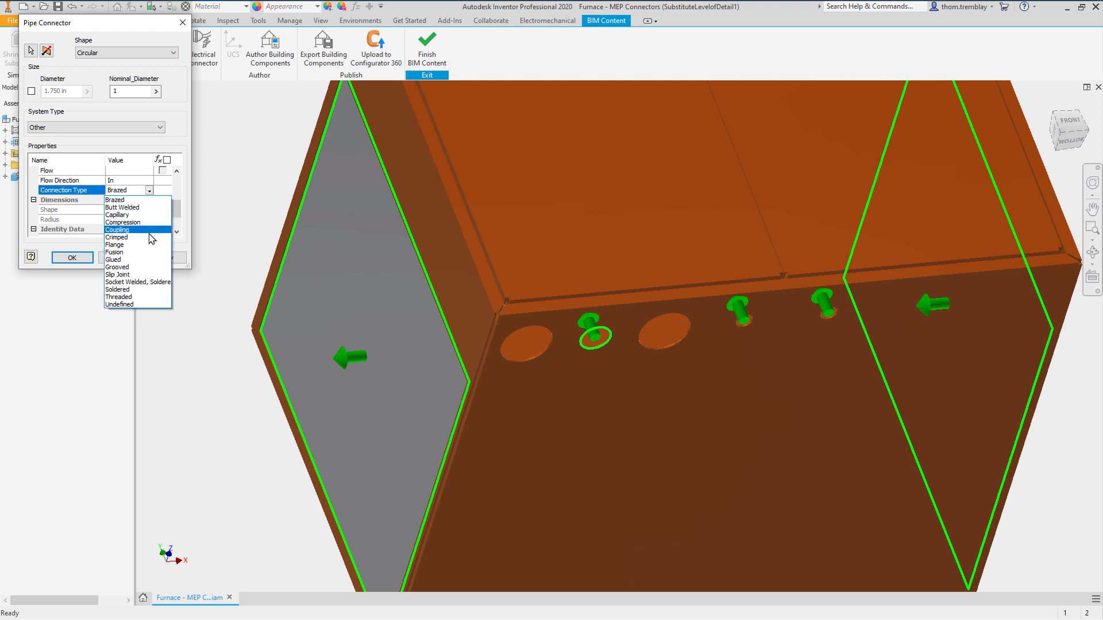
left_click(140, 297)
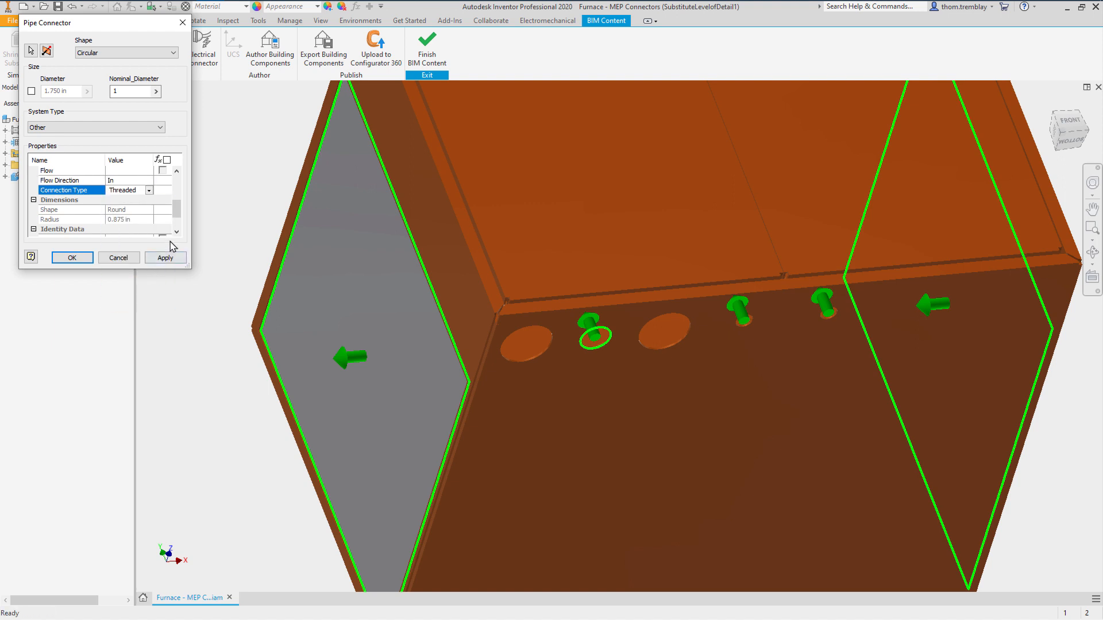
- Describe the pipe connector as "Natural Gas", accept it, and return the model to the home view
scroll(176, 233, "down", 1)
left_click(125, 211)
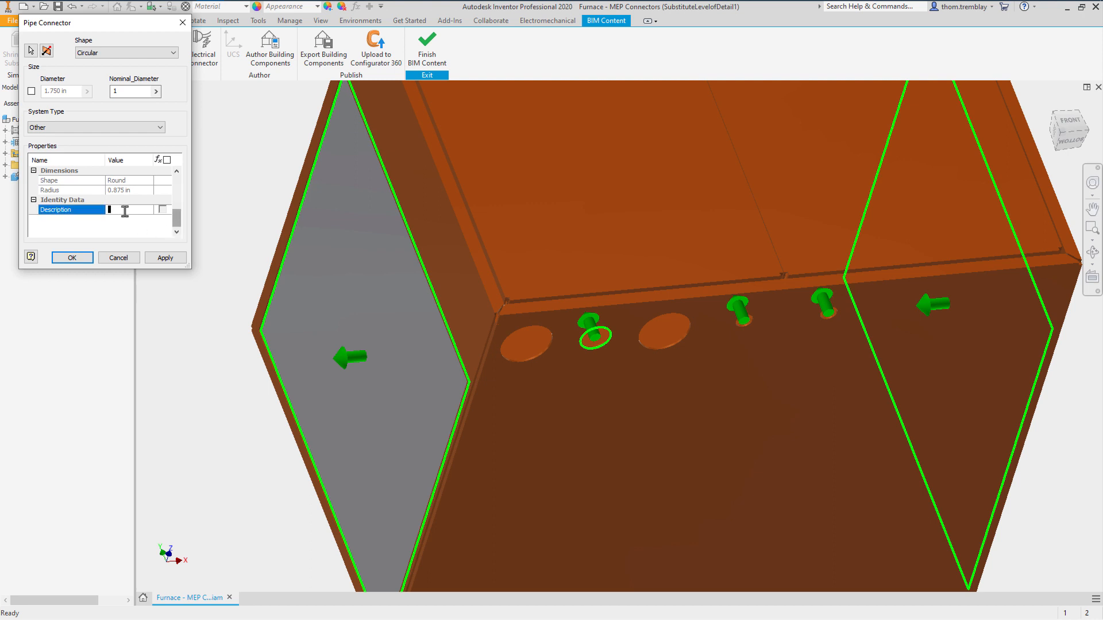
type("Natural Gas")
left_click(73, 257)
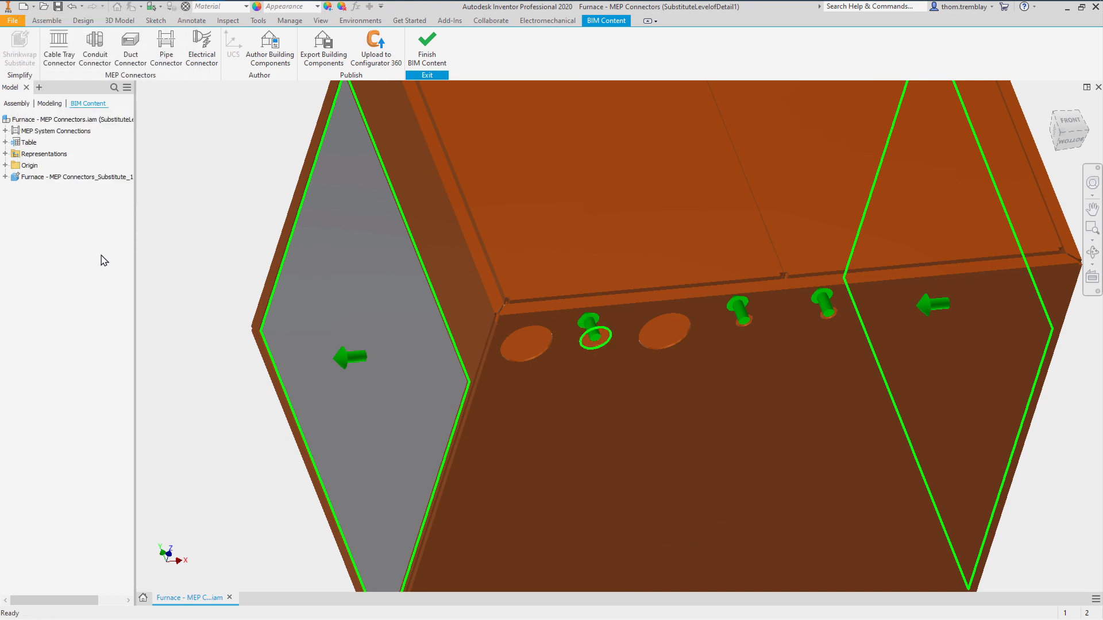
left_click(1049, 103)
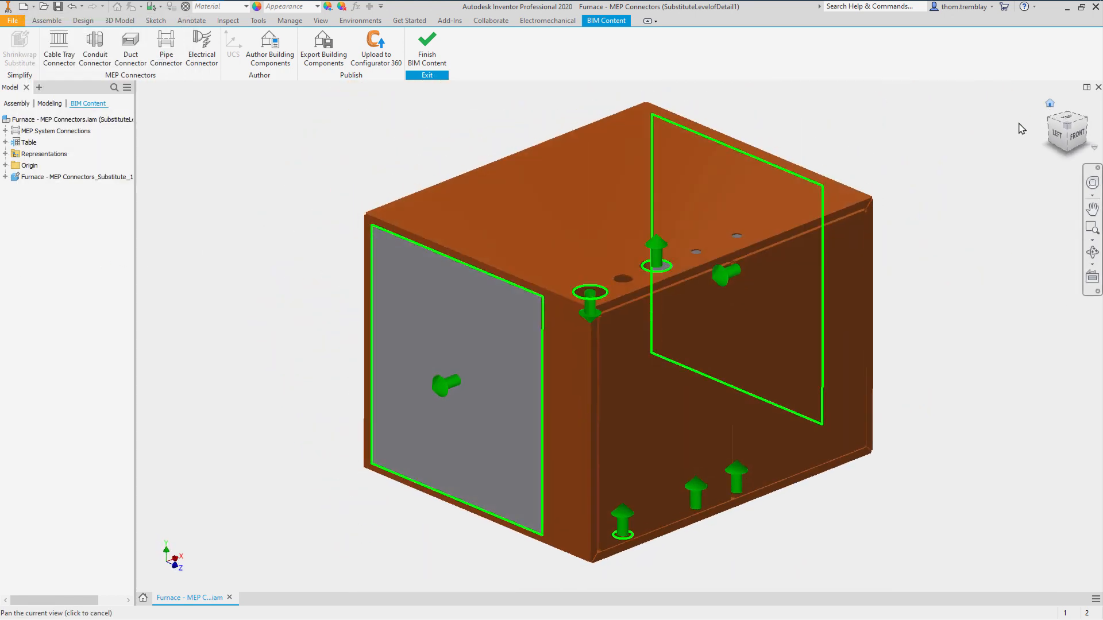